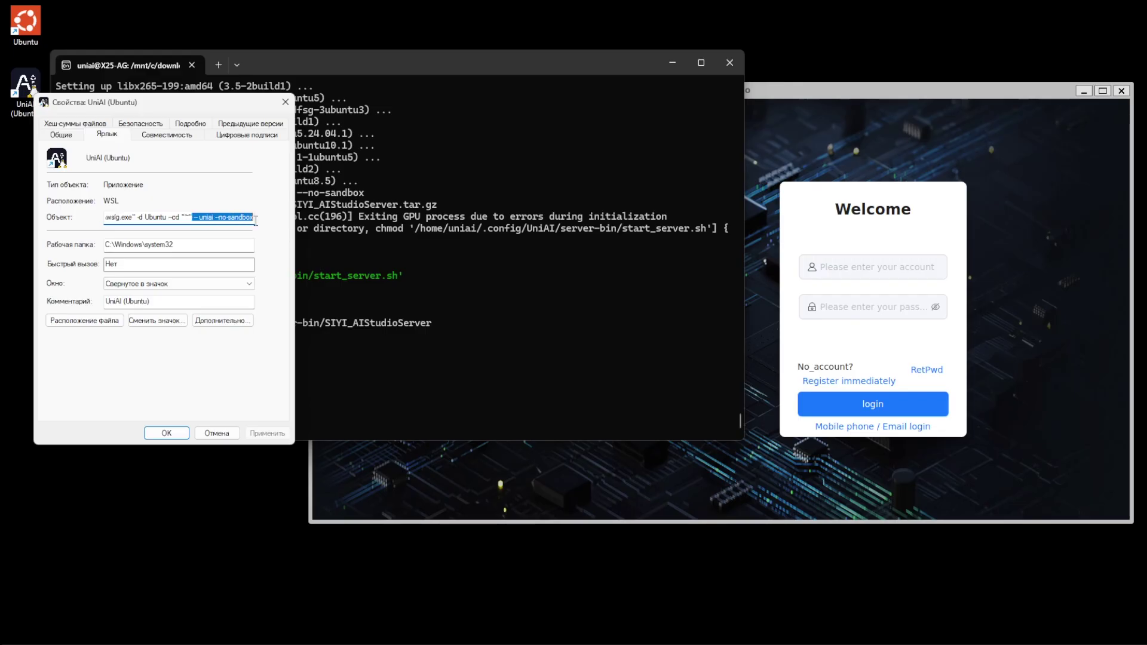
- Check the UniAI (Ubuntu) shortcut's target, cancel its properties, and launch UniAI (Ubuntu) from the desktop
click(238, 218)
key(ctrl+a)
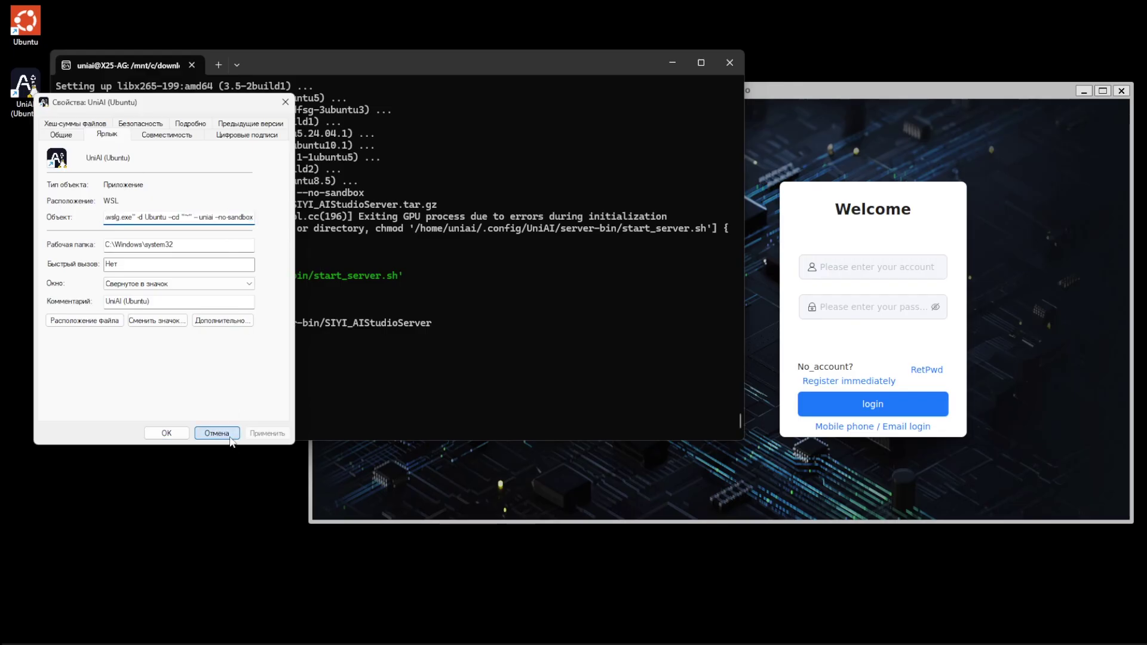
click(229, 436)
key(super+d)
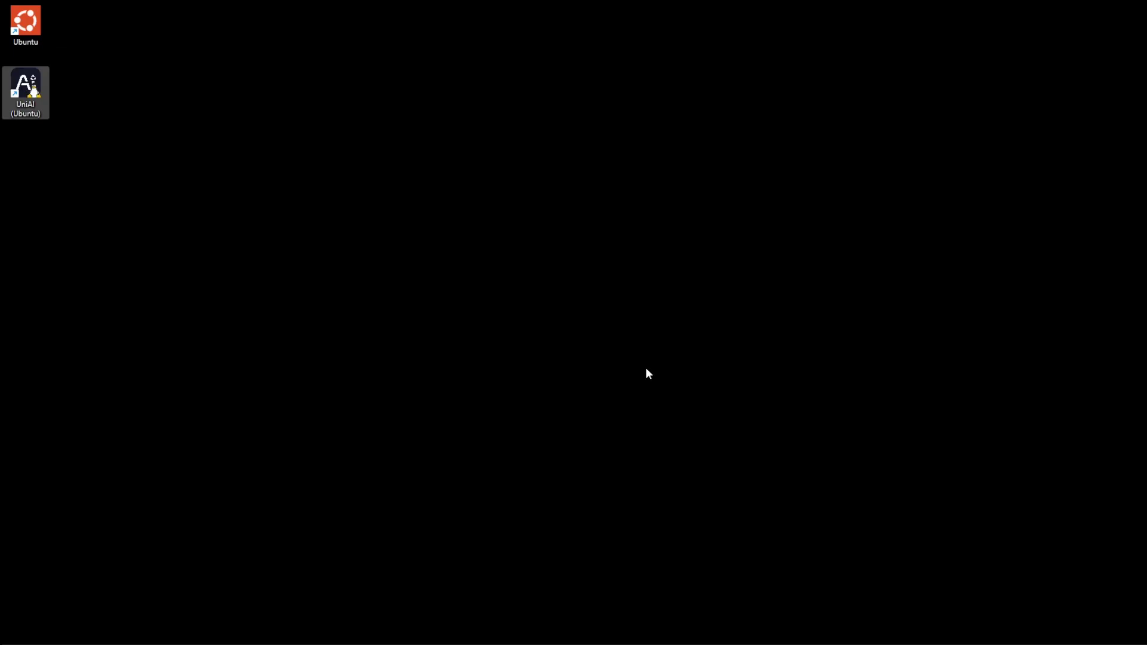
double_click(25, 90)
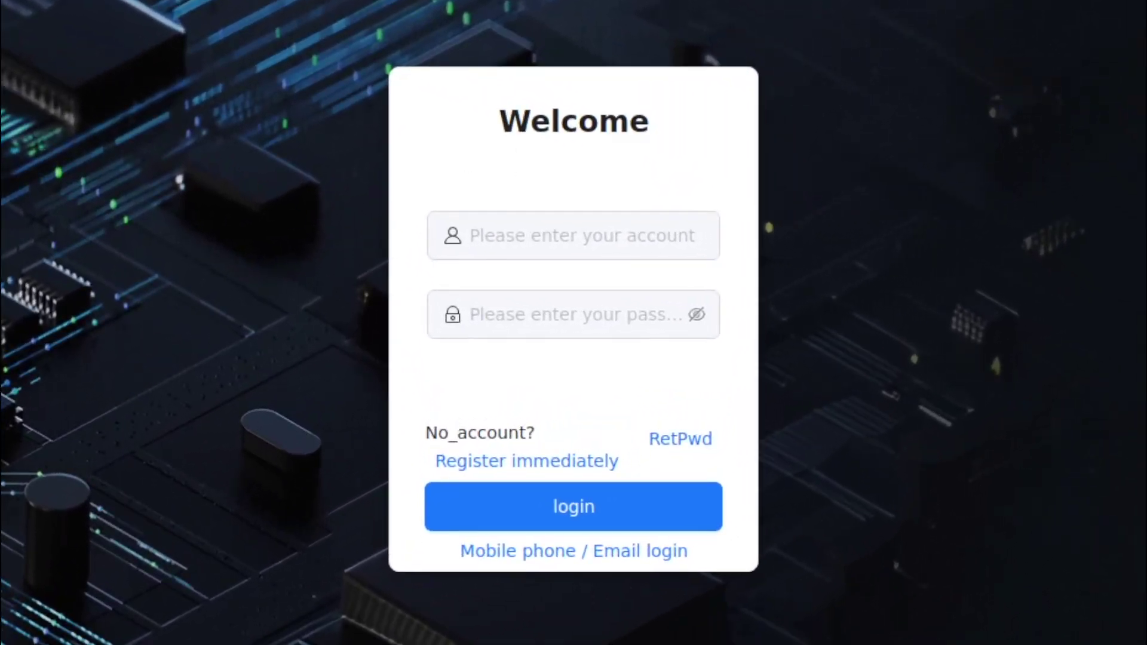
- Log in to UniAI Studio with the account name and account password
click(495, 247)
click(512, 315)
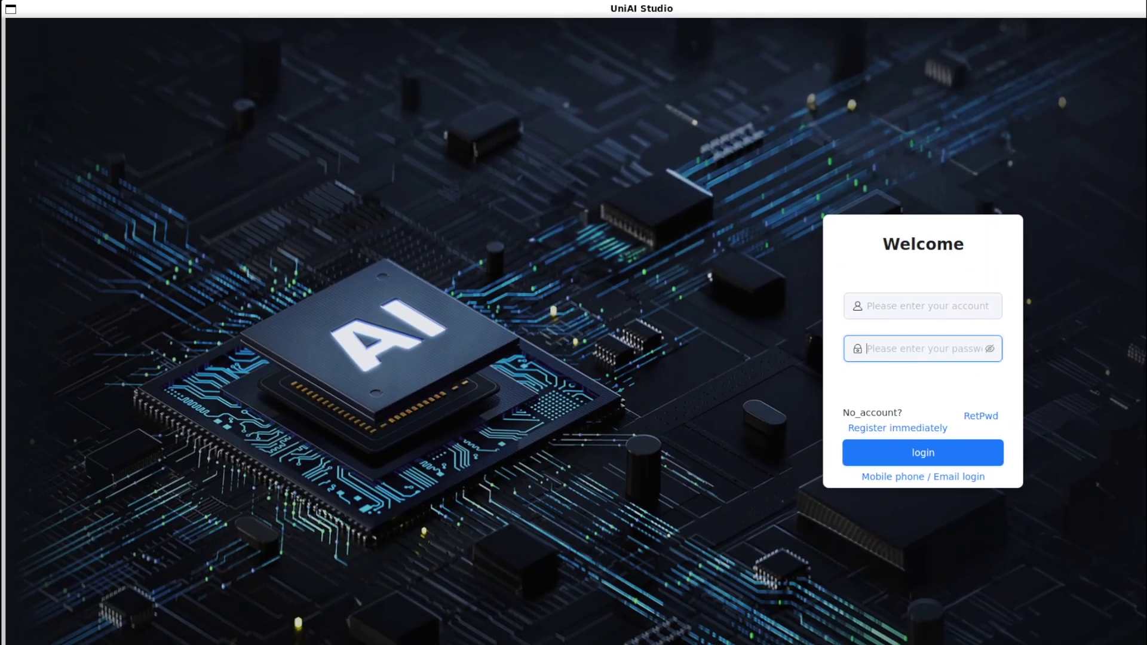
key(Return)
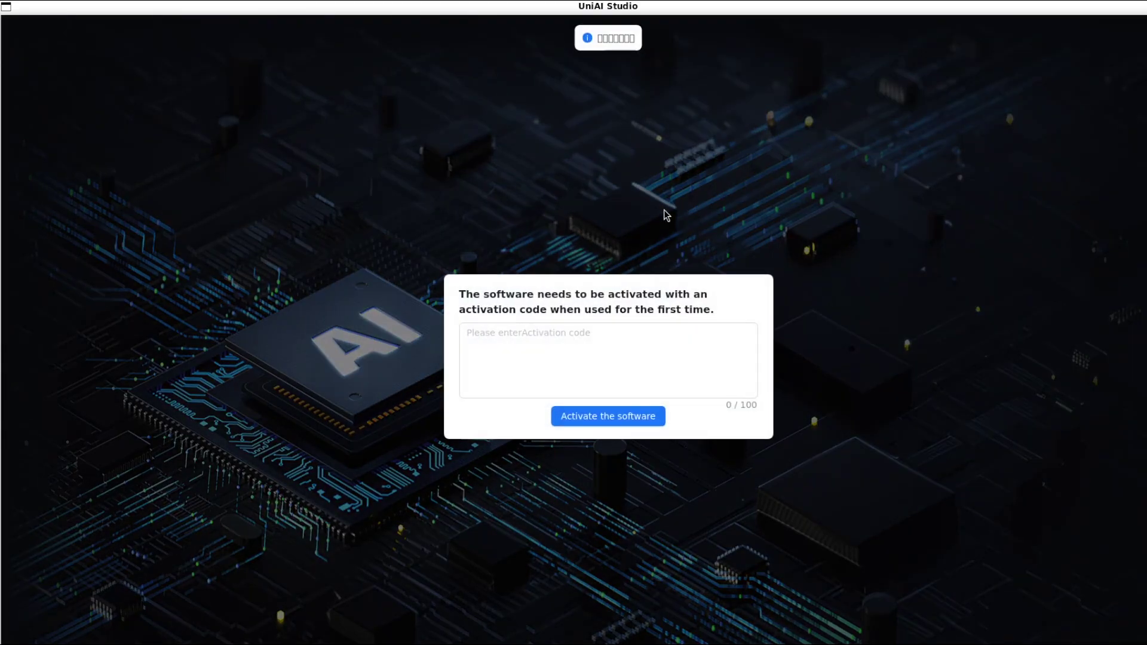
- Copy the activation code from the other window, paste it into the activation code field, and activate the software
drag(465, 296, 668, 329)
key(alt+Tab)
drag(893, 139, 630, 125)
right_click(704, 137)
click(742, 205)
click(529, 319)
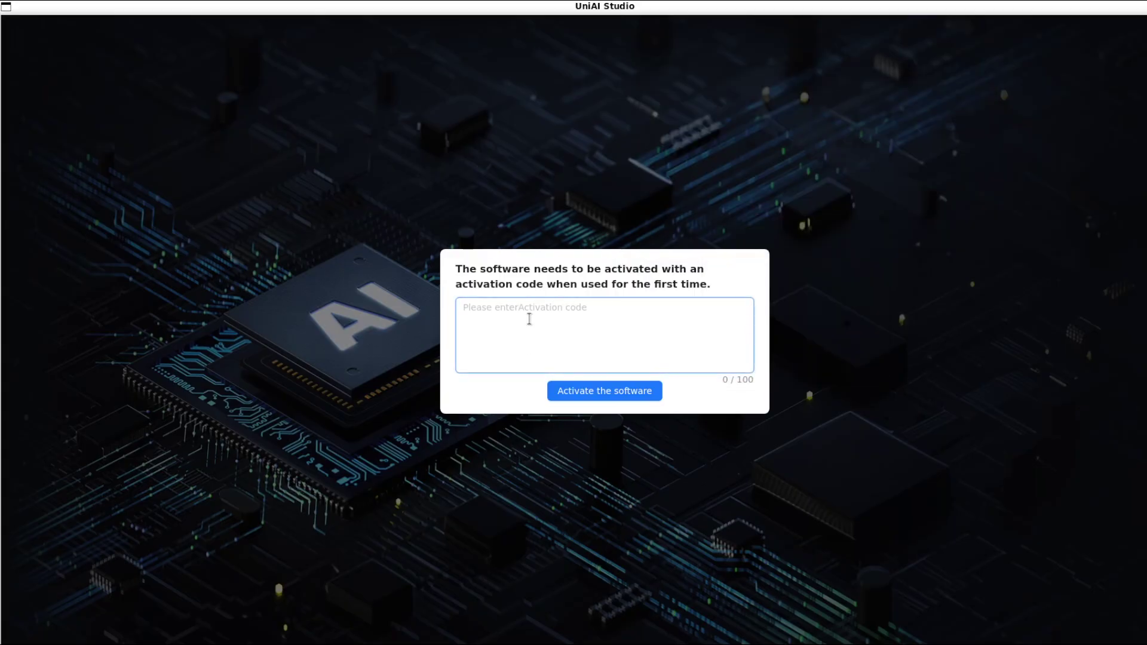
key(ctrl+v)
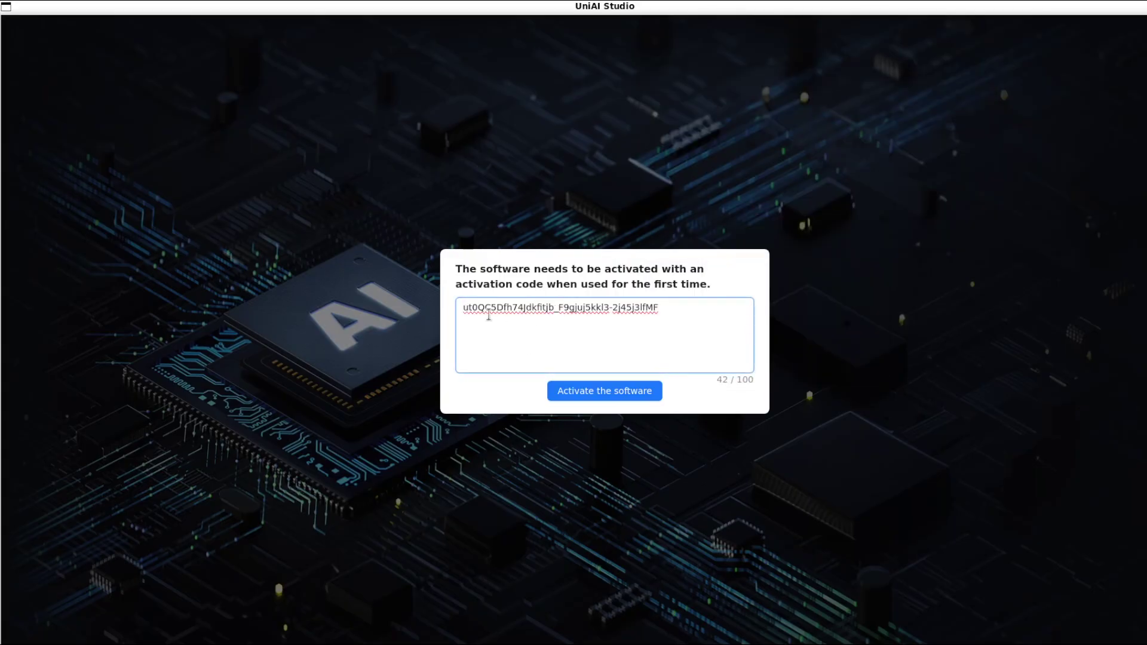
drag(491, 307, 720, 315)
click(726, 317)
click(601, 400)
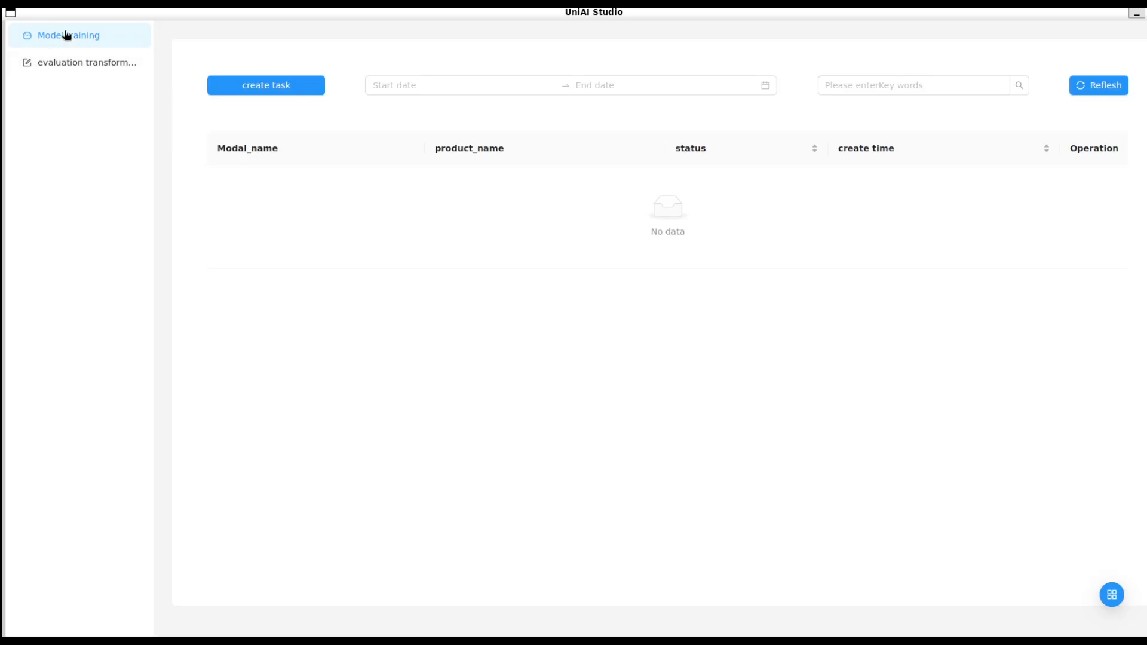
- Look at the evaluation page and its list of selectable tasks, and return to the Model training page
click(91, 70)
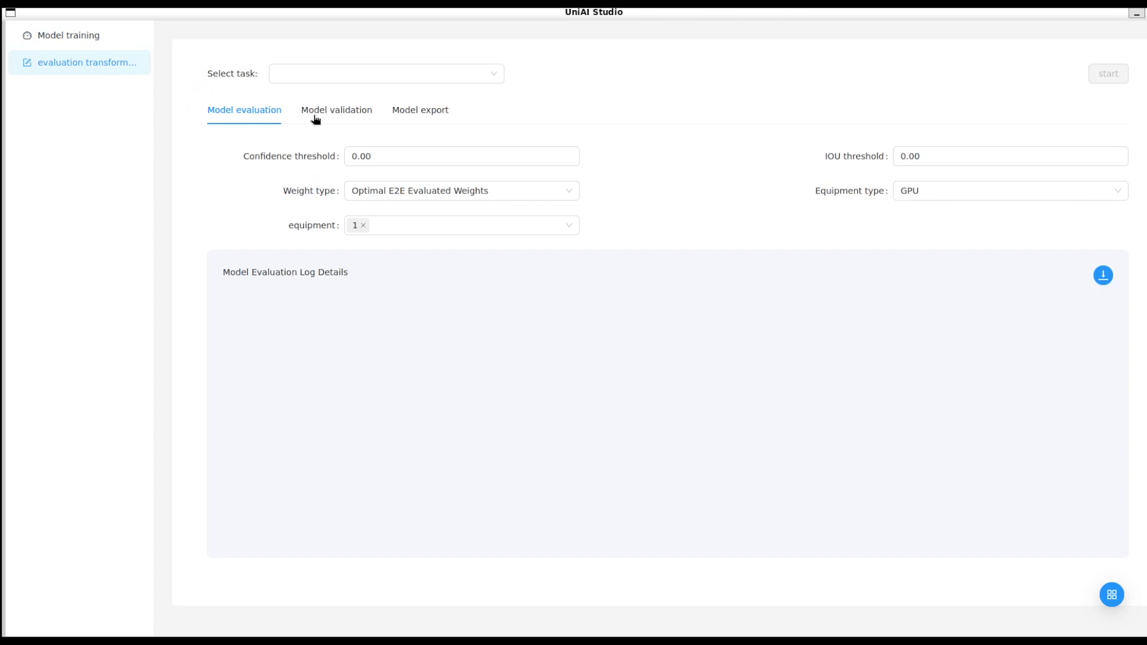
click(406, 79)
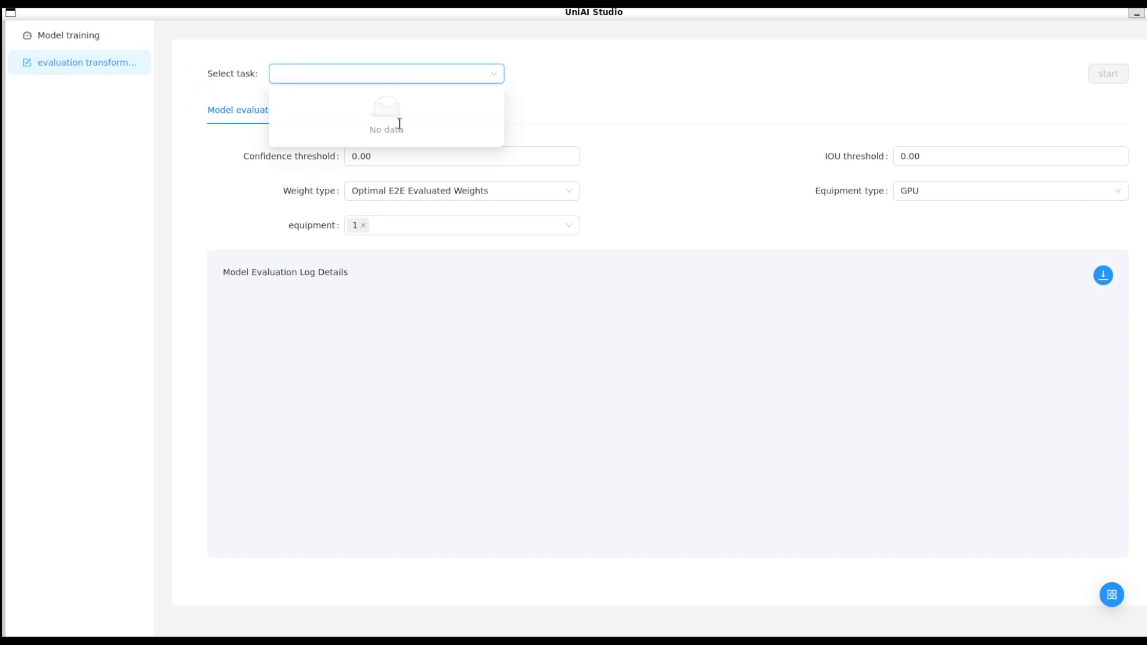
click(73, 47)
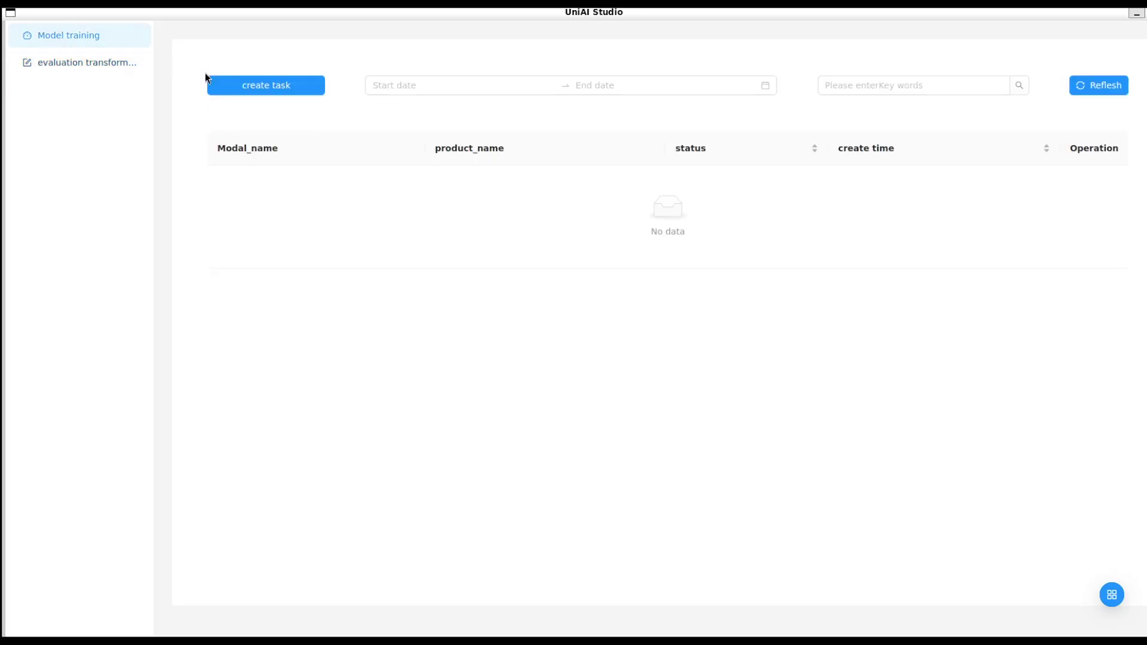
- Start a new training task and keep AI Tracking Module Version 2.0 as the product name
click(256, 88)
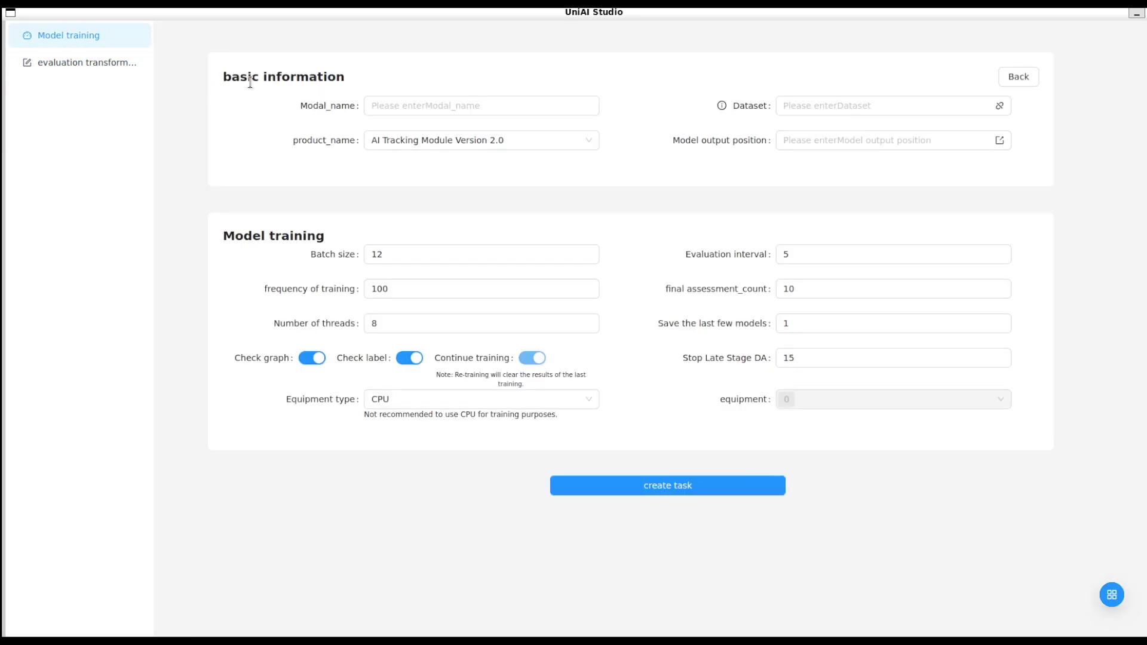
click(399, 102)
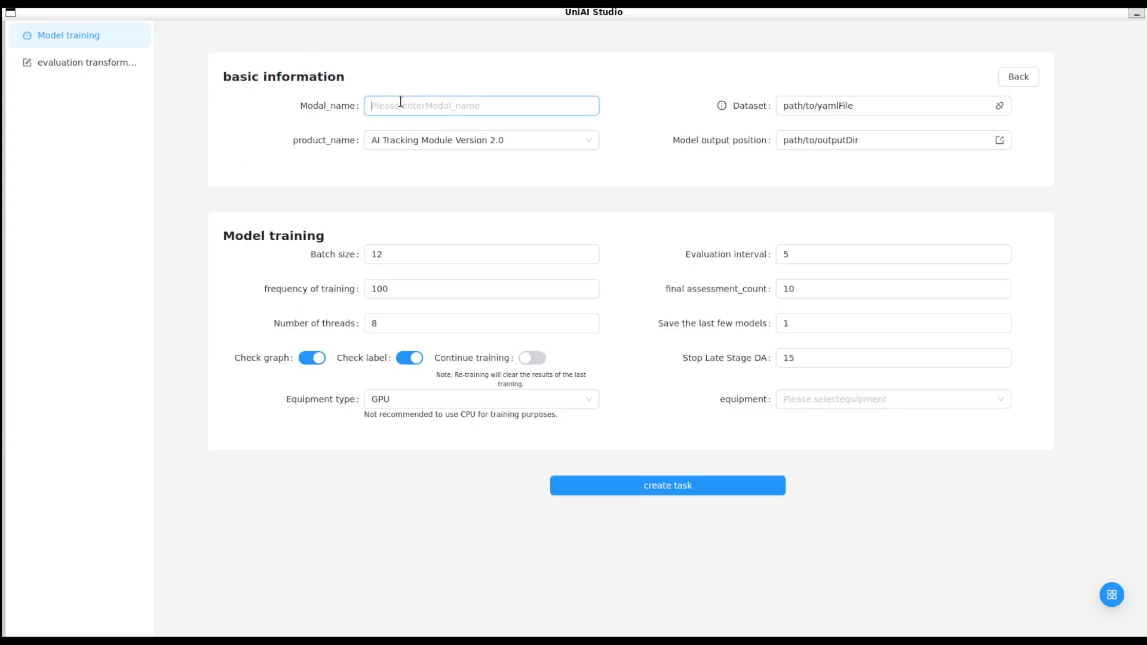
click(415, 143)
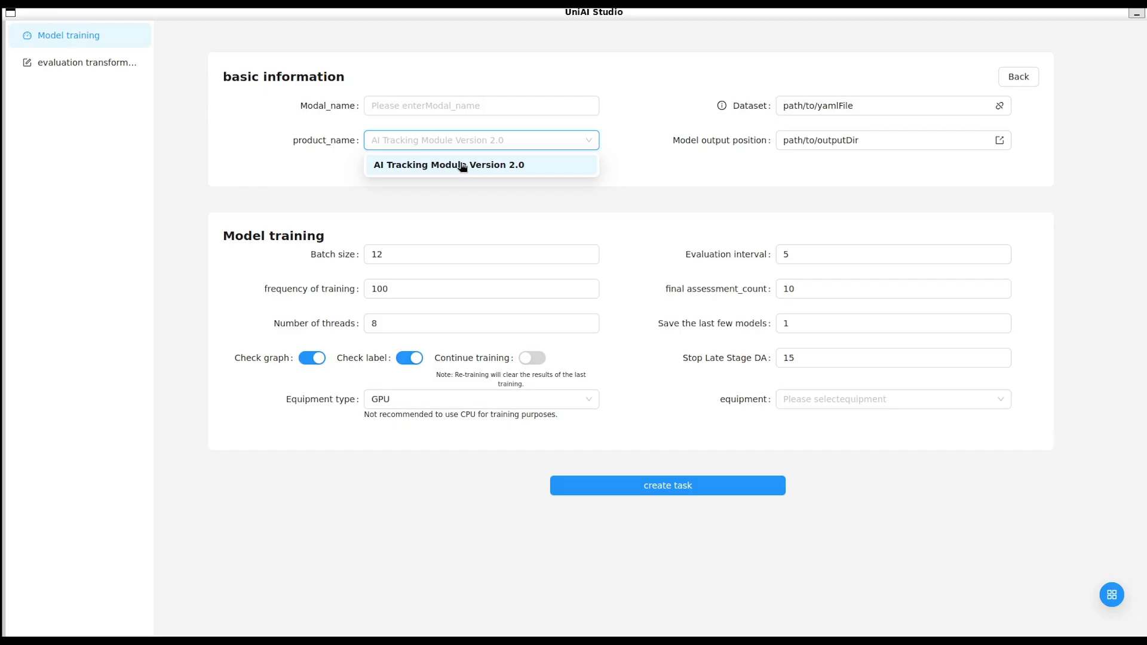
click(525, 146)
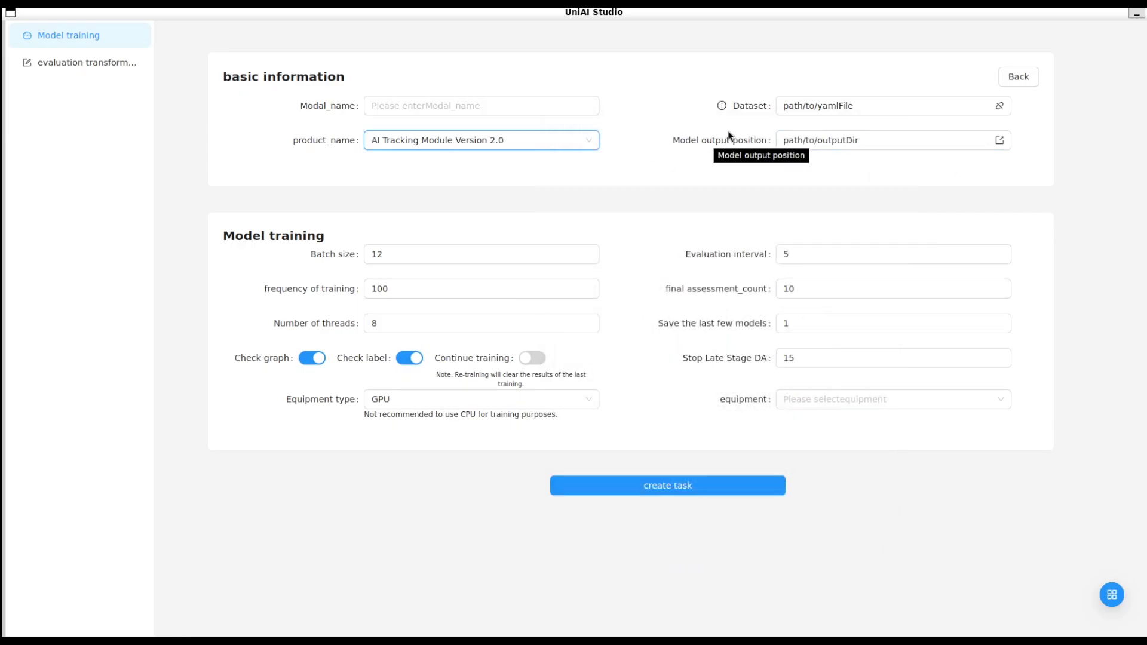
- Read the file format specification for the training dataset
click(719, 105)
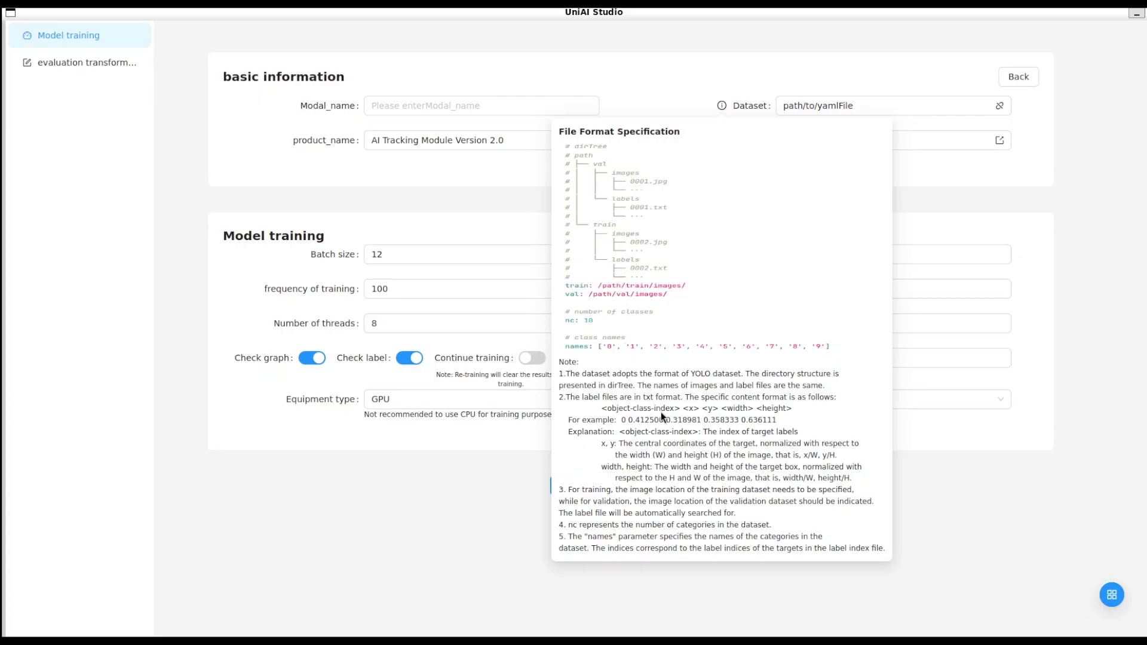
drag(691, 374, 540, 370)
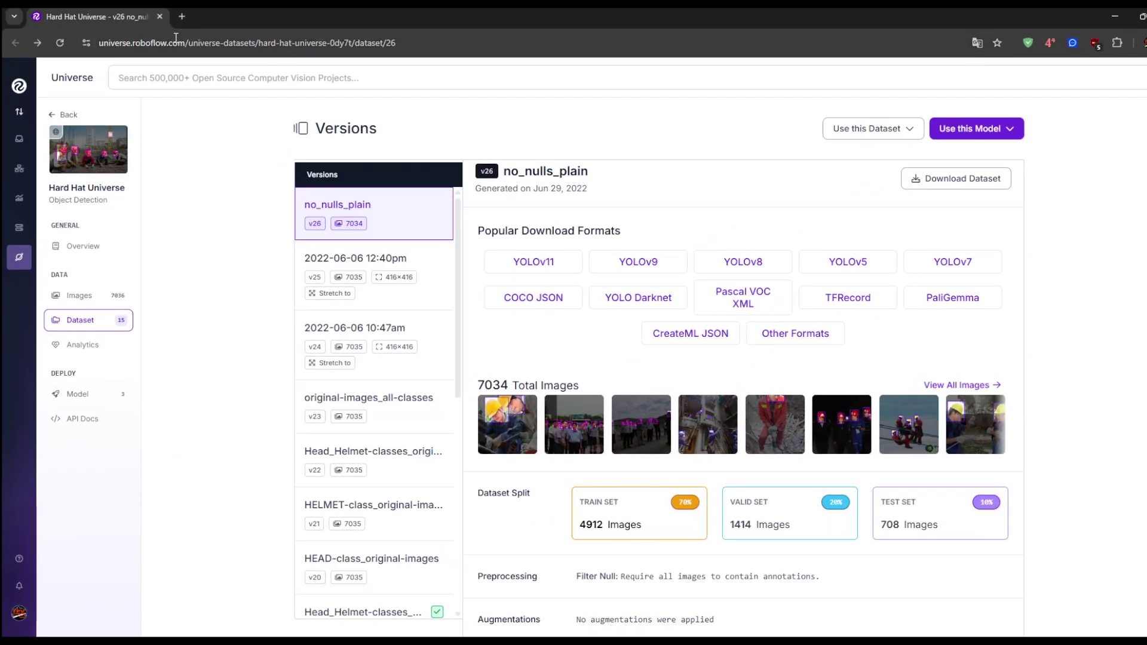
- Switch to the browser and examine the address and train, valid and test split of the Hard Hat Universe no_nulls_plain dataset on Roboflow
click(178, 41)
click(189, 43)
drag(203, 42, 135, 42)
click(191, 213)
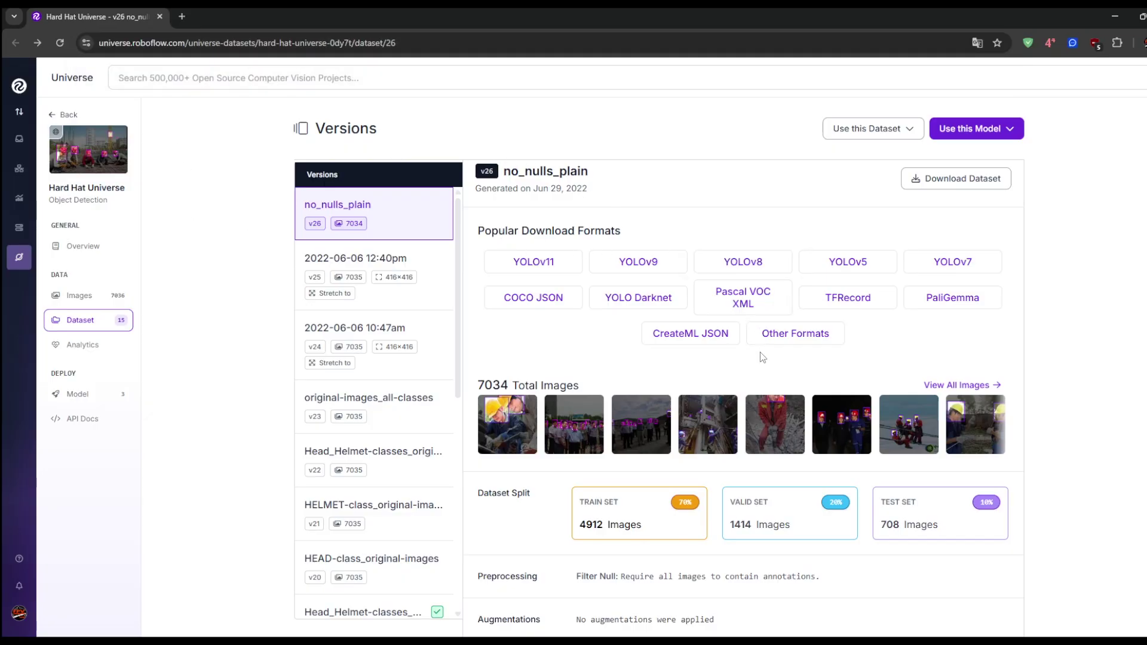
scroll(870, 322, down, 2)
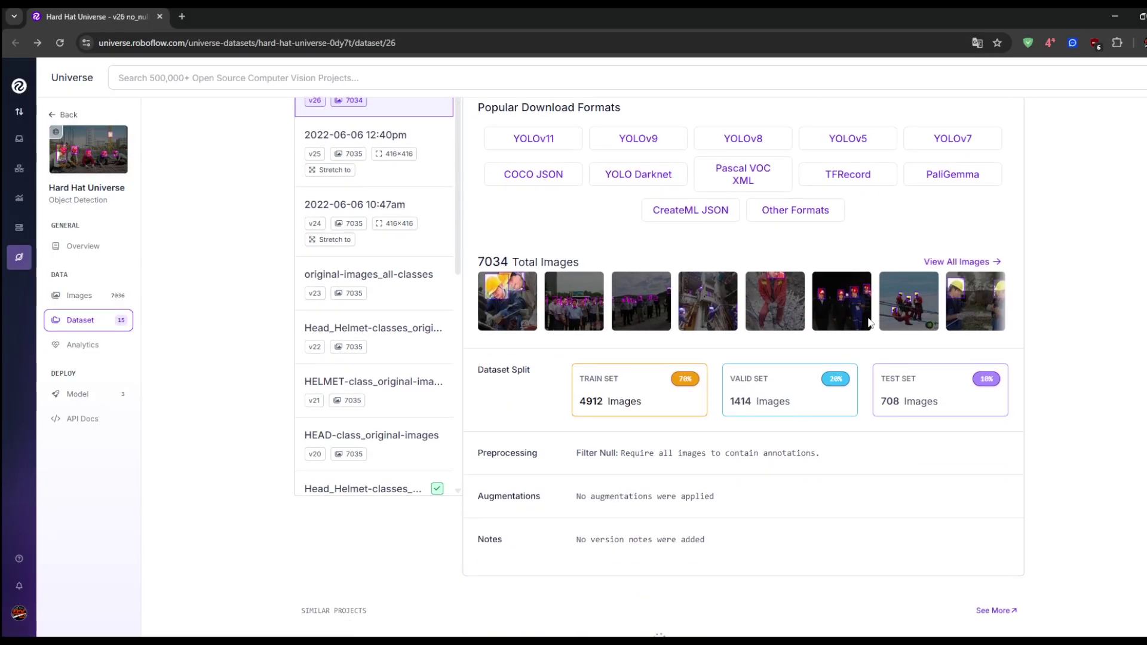
drag(604, 382, 635, 386)
drag(740, 399, 769, 400)
drag(886, 402, 922, 401)
scroll(625, 381, up, 2)
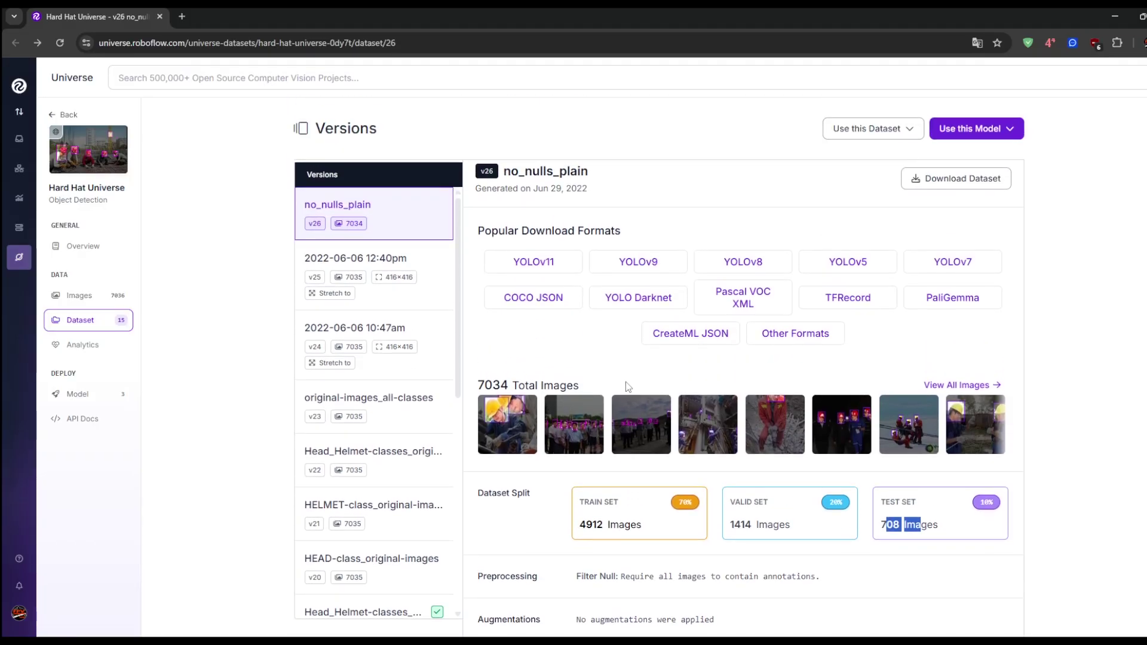
- View one annotated sample image of the Hard Hat Universe dataset, return to the image gallery, and browse through it
click(775, 424)
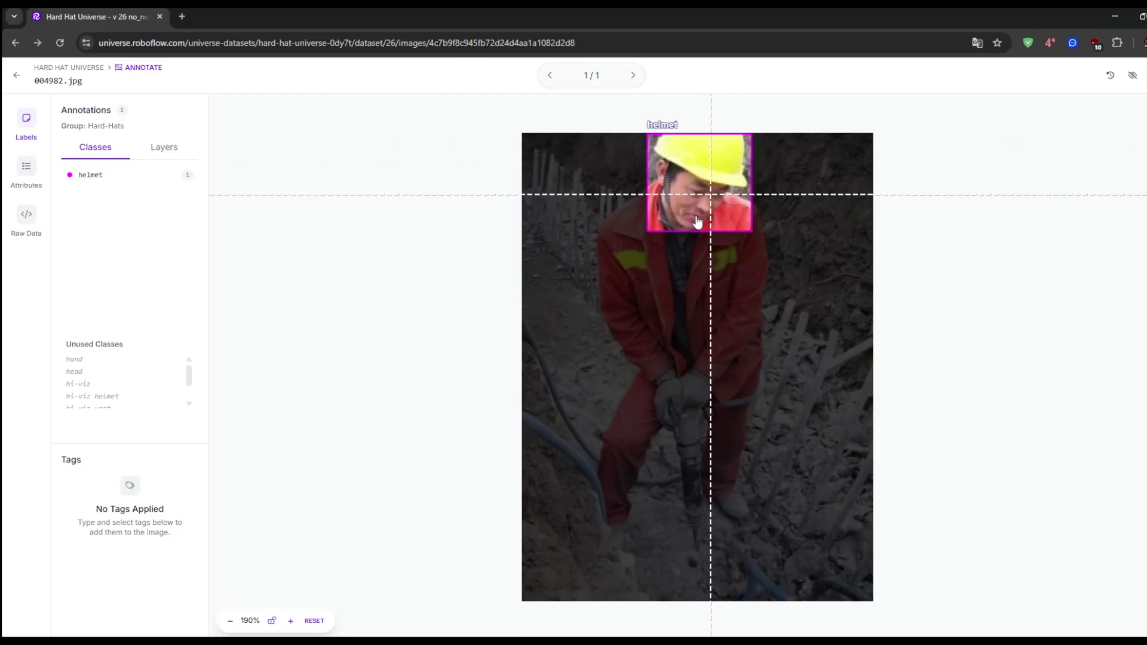
click(16, 77)
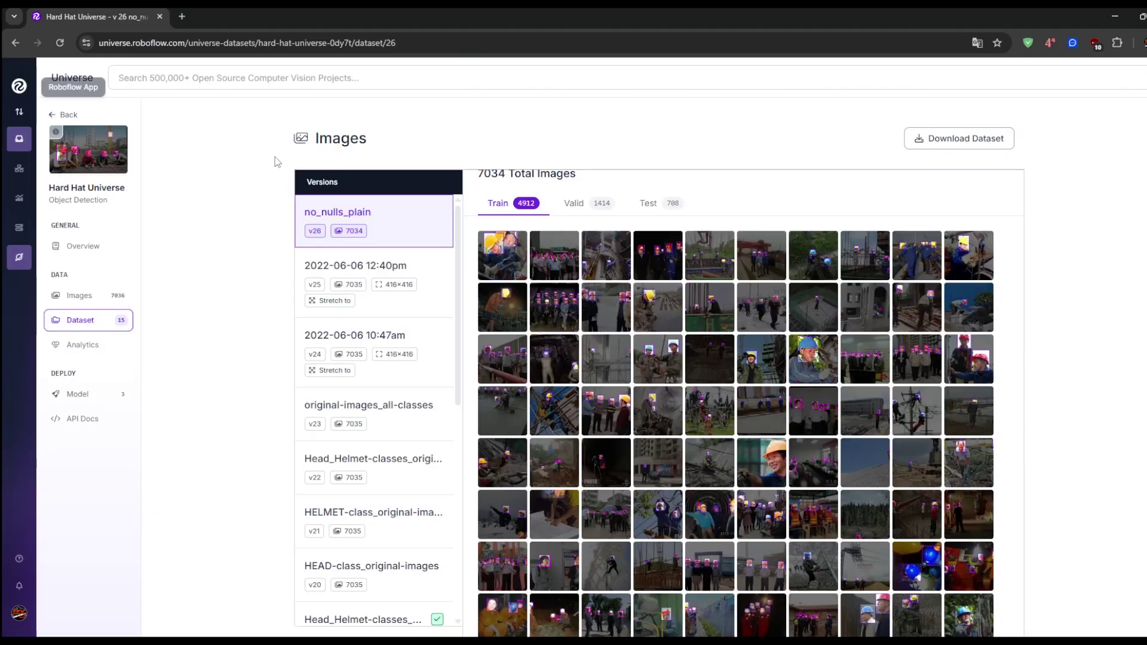
scroll(683, 353, down, 5)
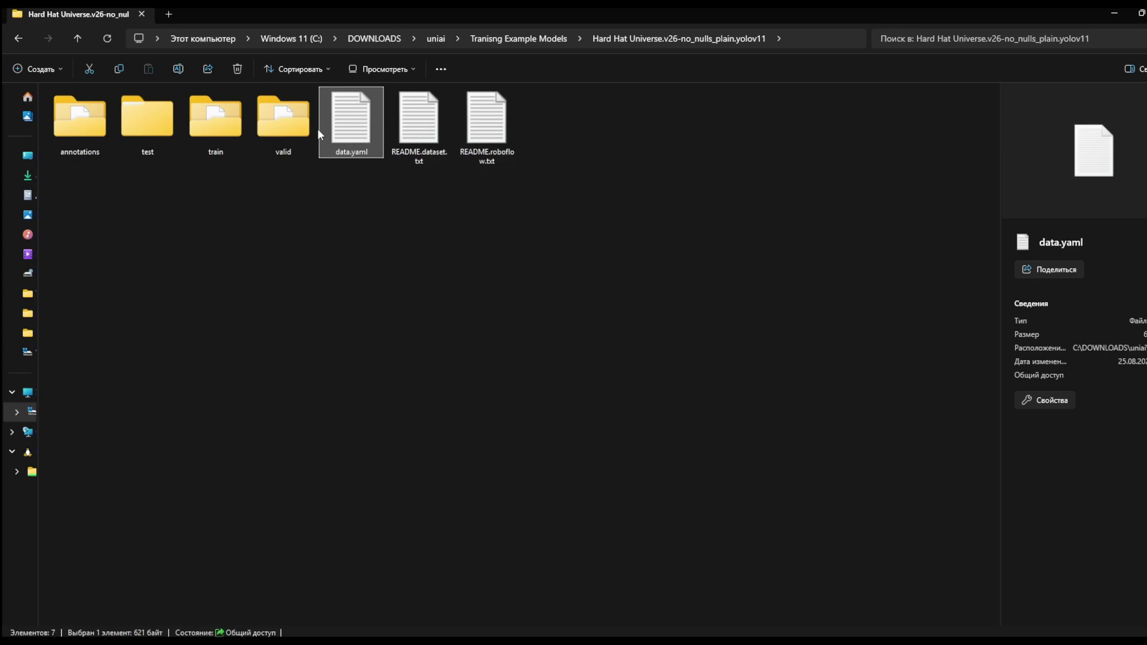
- Switch to the downloaded dataset folder, open data.yaml in the text editor, and examine its train, val and test image paths
drag(70, 190, 341, 223)
double_click(352, 120)
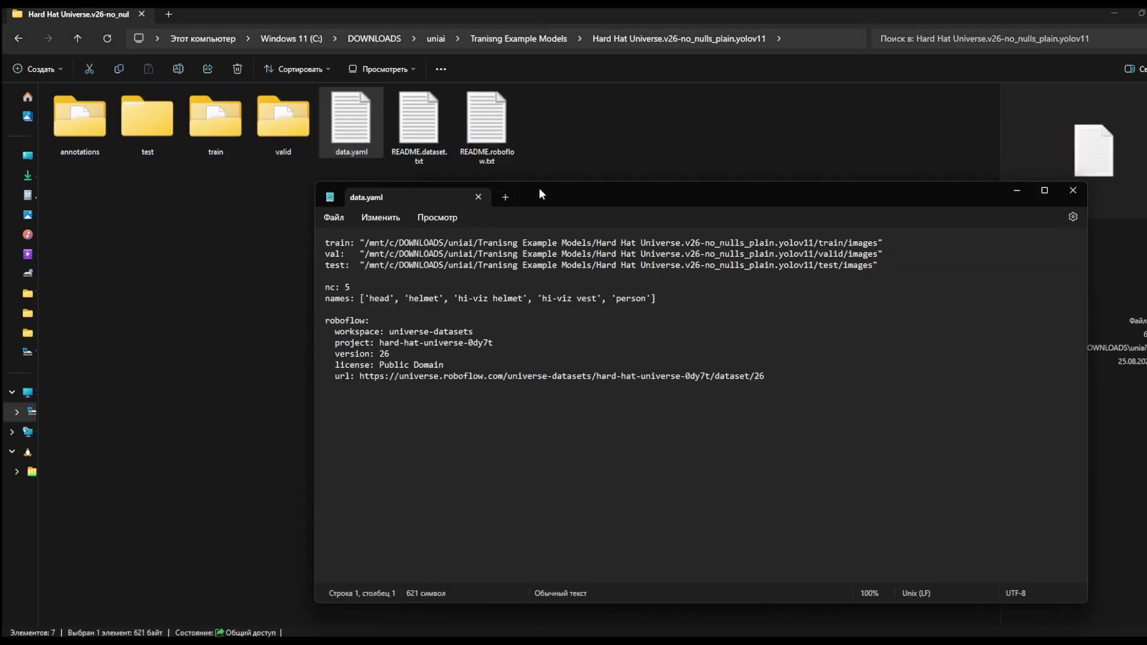
drag(541, 193, 435, 182)
triple_click(219, 230)
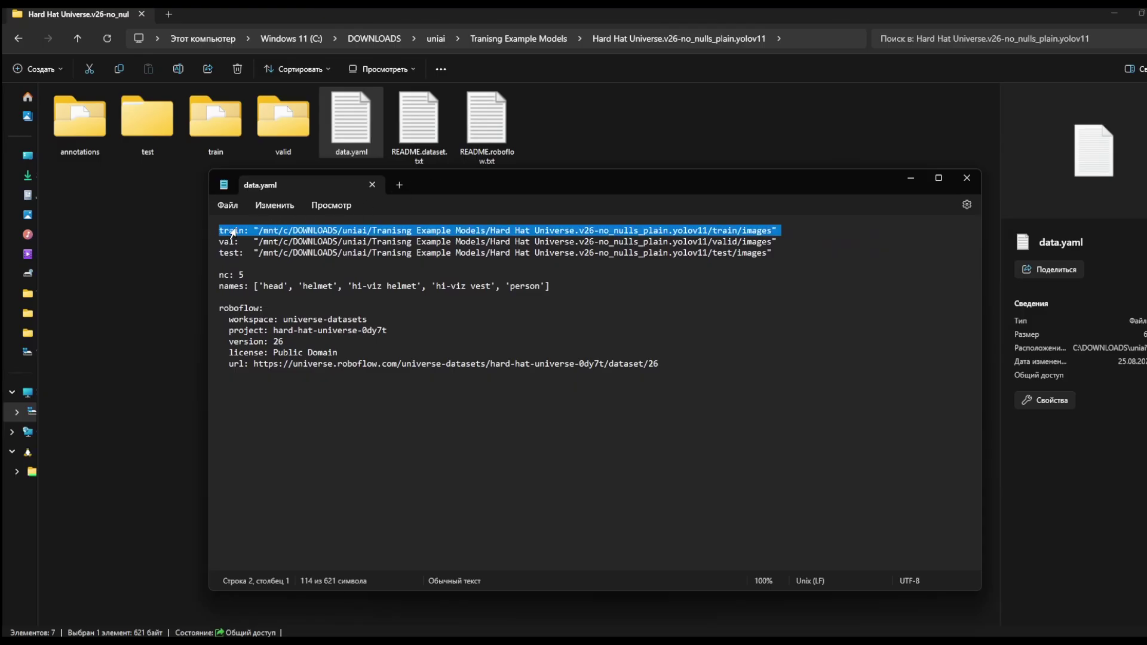
triple_click(211, 242)
triple_click(212, 254)
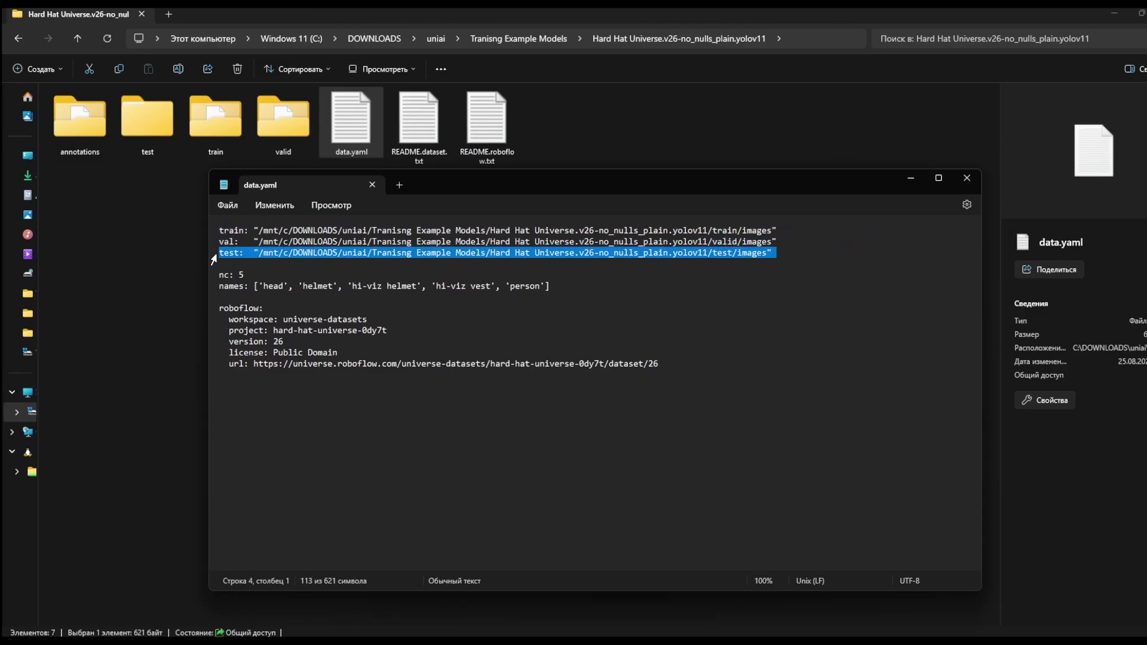
click(279, 242)
drag(263, 232, 778, 231)
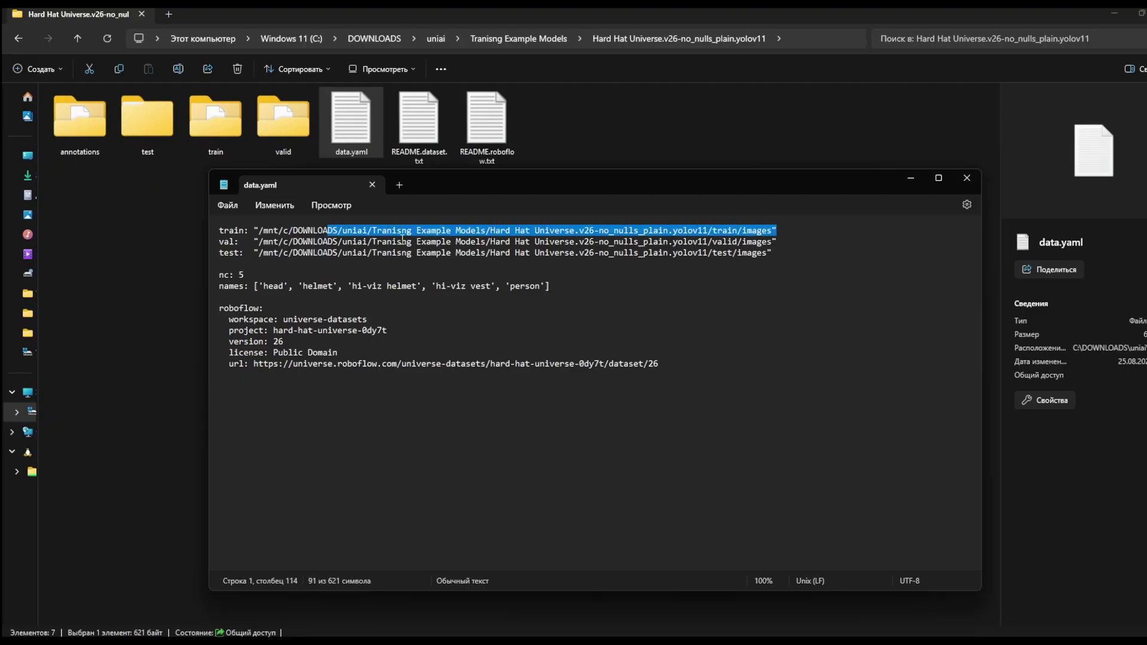
drag(376, 242, 795, 242)
drag(378, 253, 776, 254)
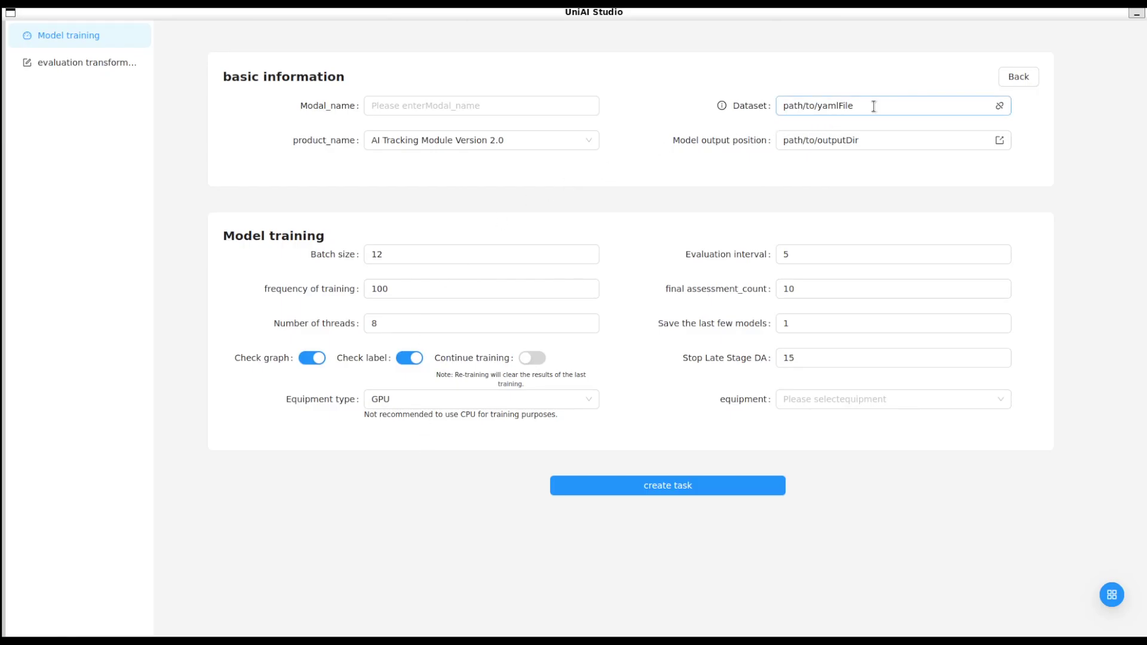
- Switch to UniAI Studio and set the Dataset to data.yaml from the Hard Hat Universe.v26-no_nulls_plain.yolov11 folder
drag(874, 106, 766, 103)
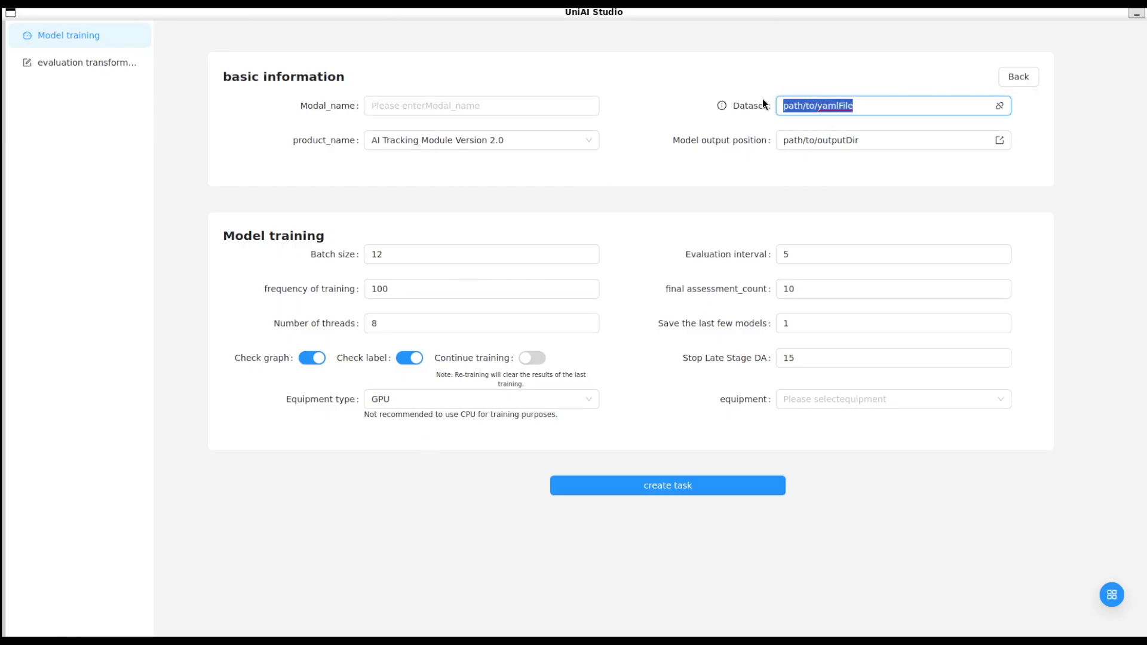
click(999, 107)
click(415, 86)
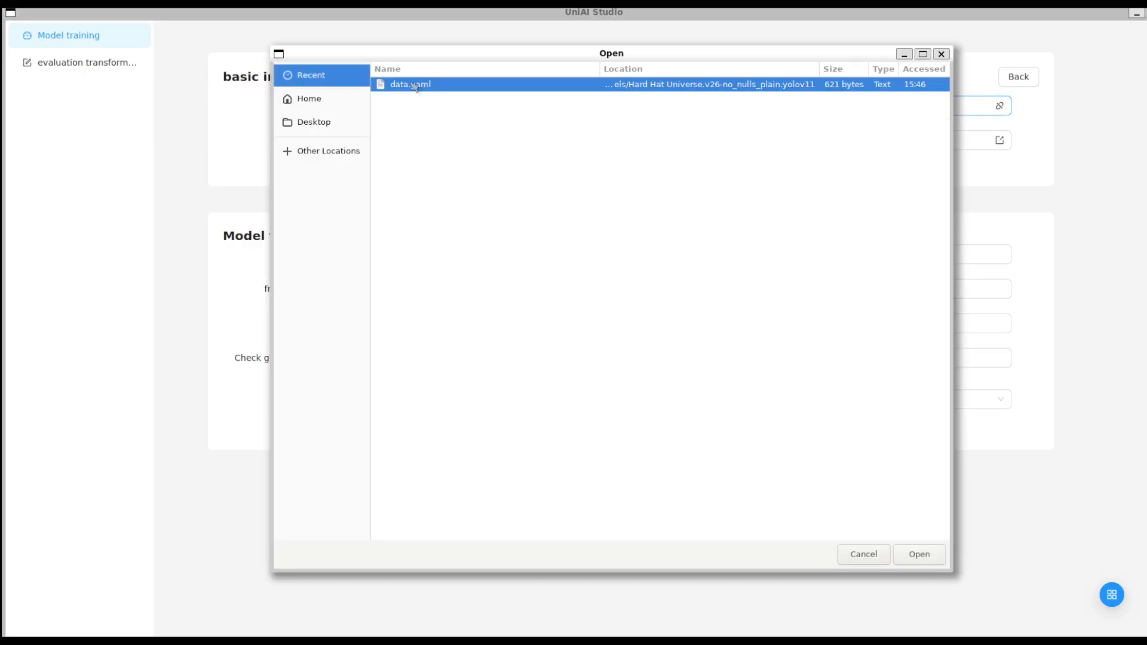
drag(819, 70, 948, 71)
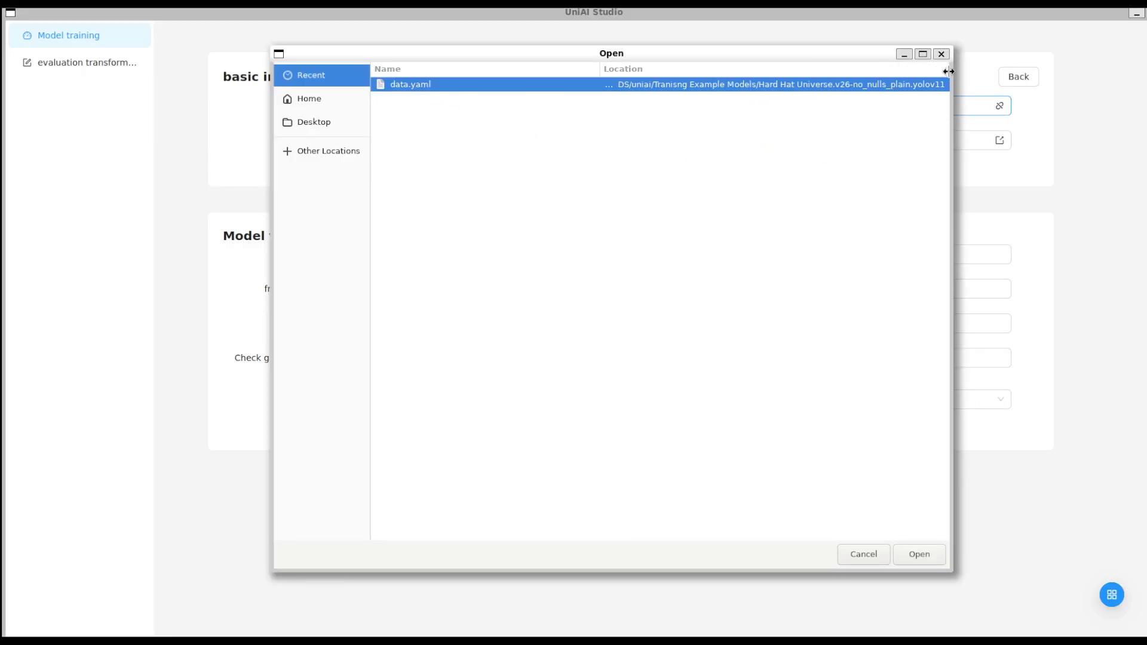
click(914, 554)
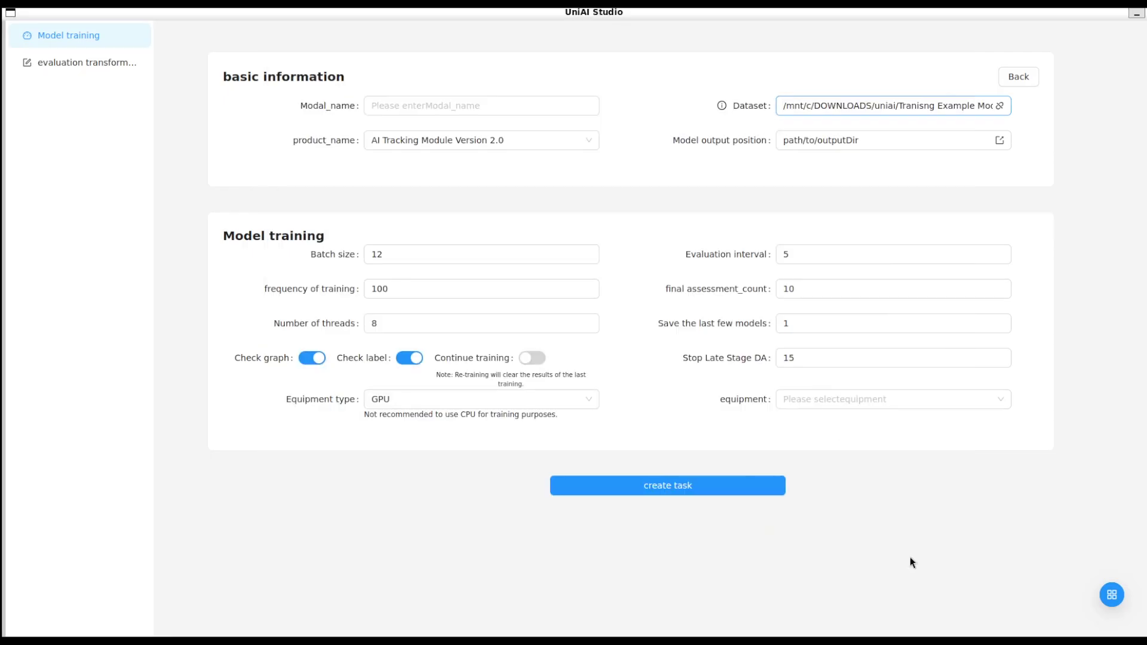
- Set the Model output position to the Output folder inside Tranisng Example Models
click(947, 140)
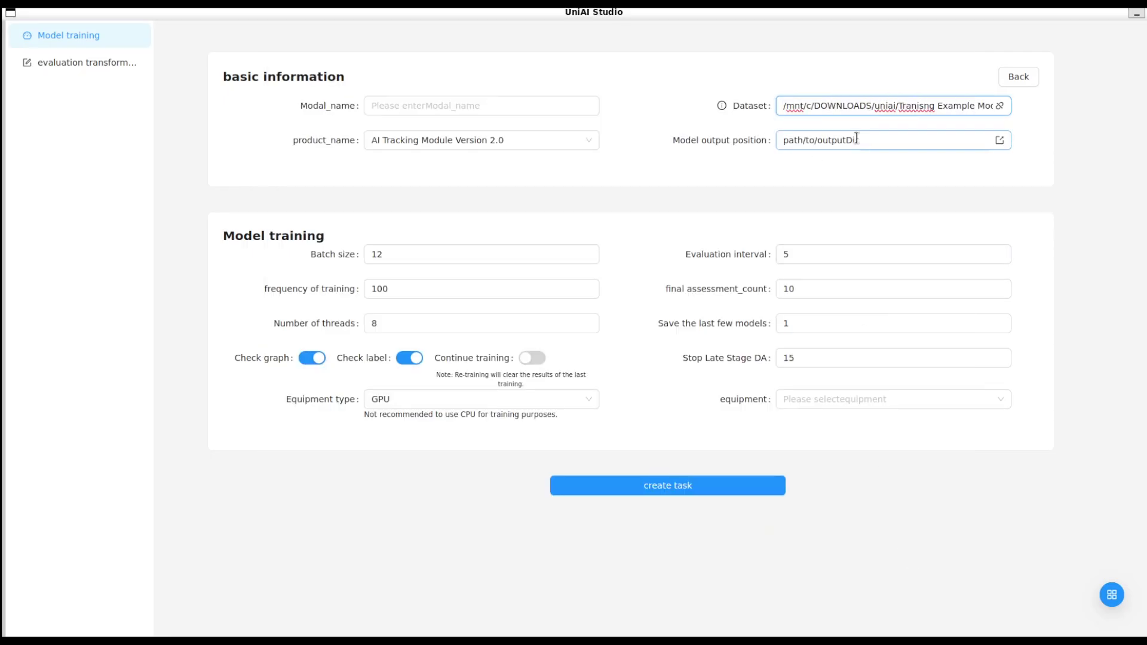
click(999, 140)
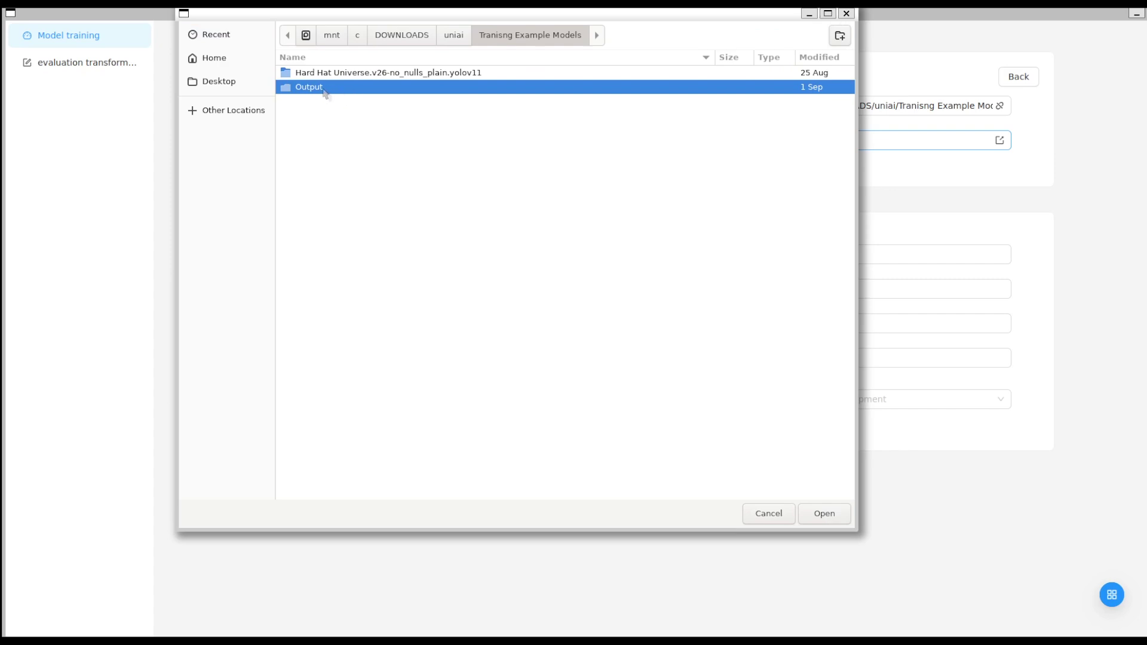
click(832, 522)
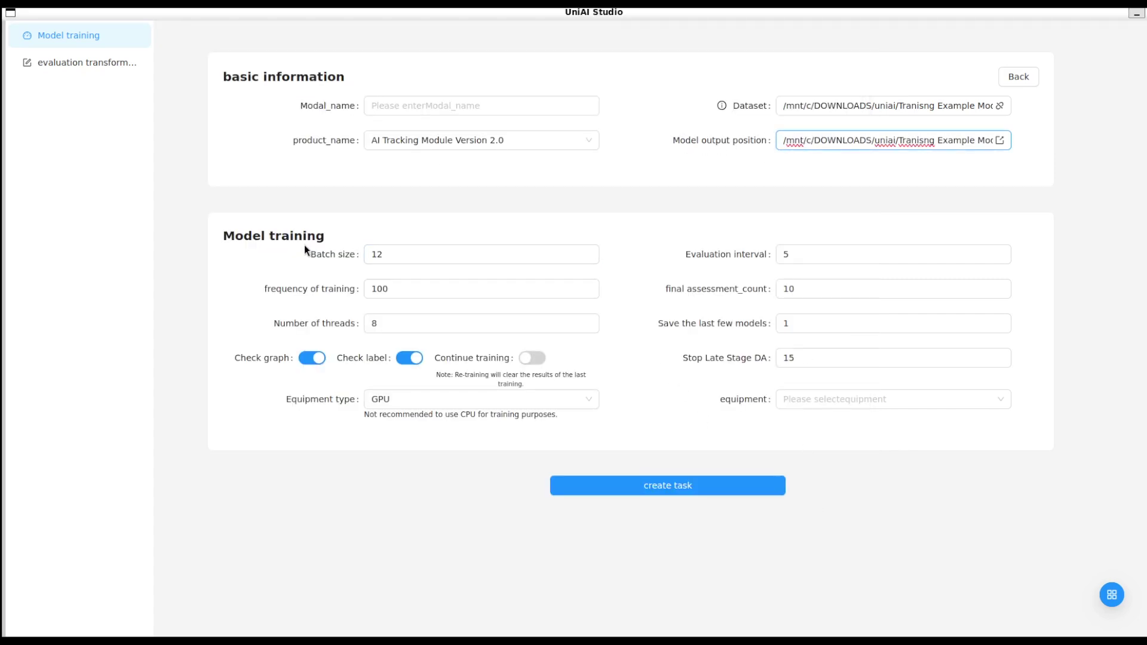
- Set the Batch size to 8 and the frequency of training to 50
double_click(230, 234)
double_click(377, 255)
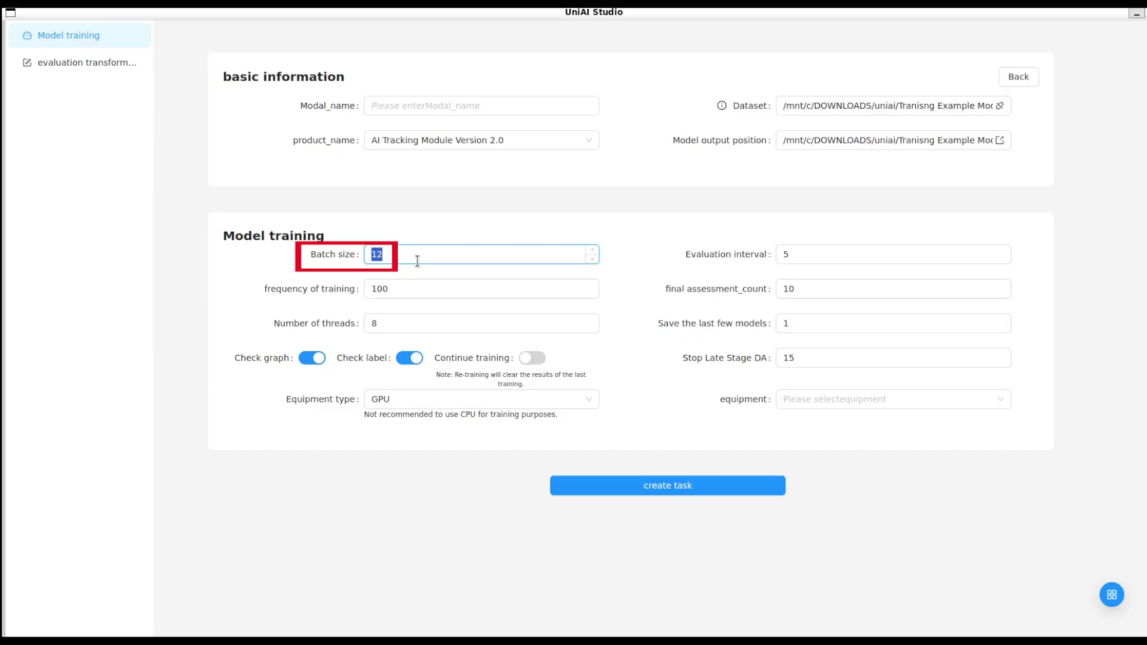
text(8)
click(410, 287)
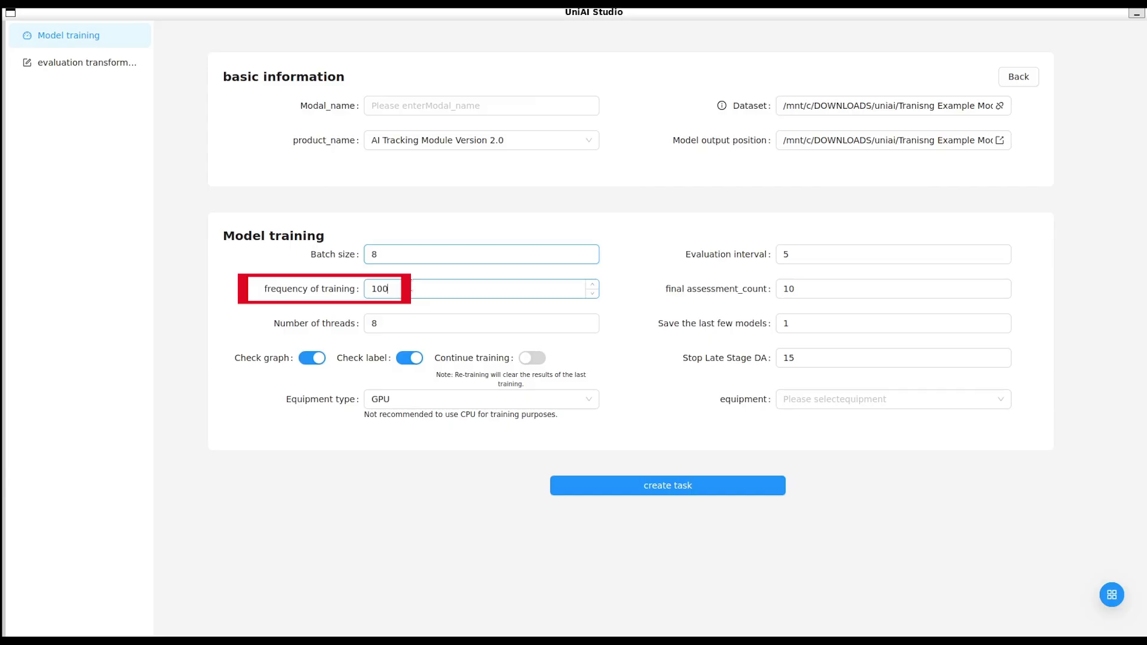
double_click(412, 289)
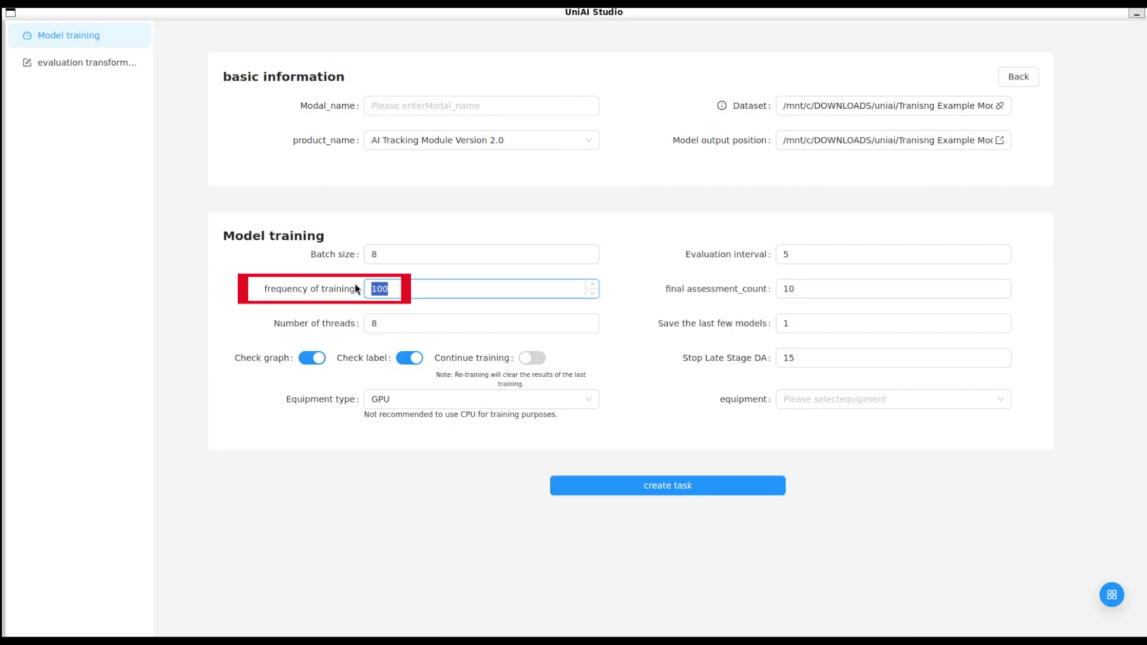
text(50)
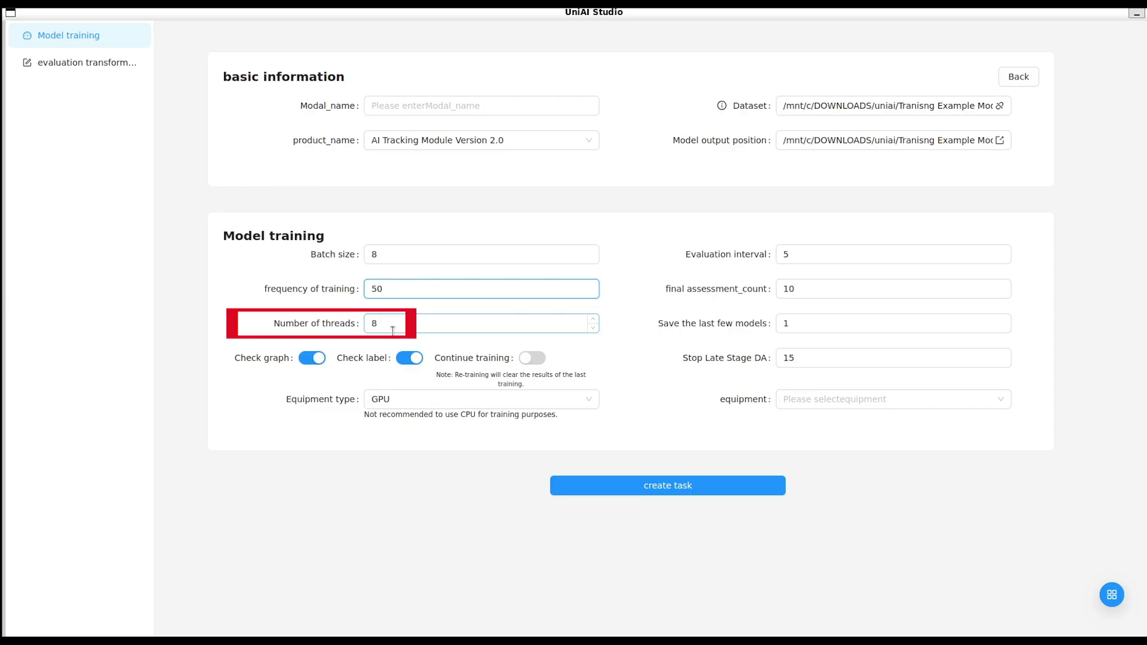
- Set the Number of threads to 6 and choose GPU as the Equipment type
key(Tab)
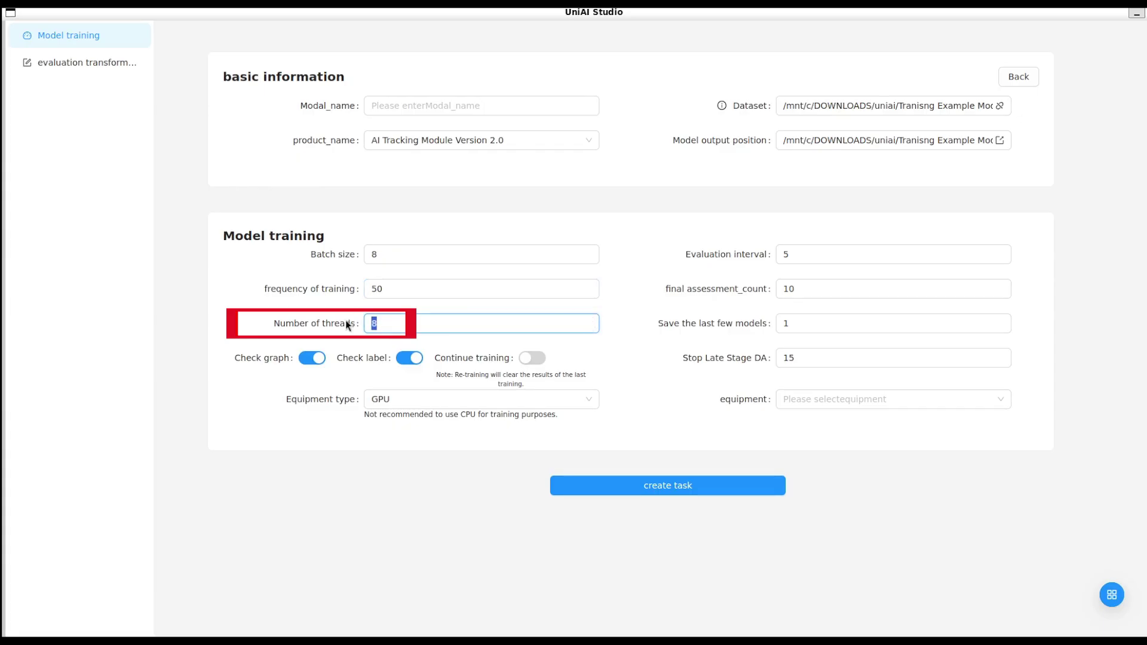
text(6)
click(219, 409)
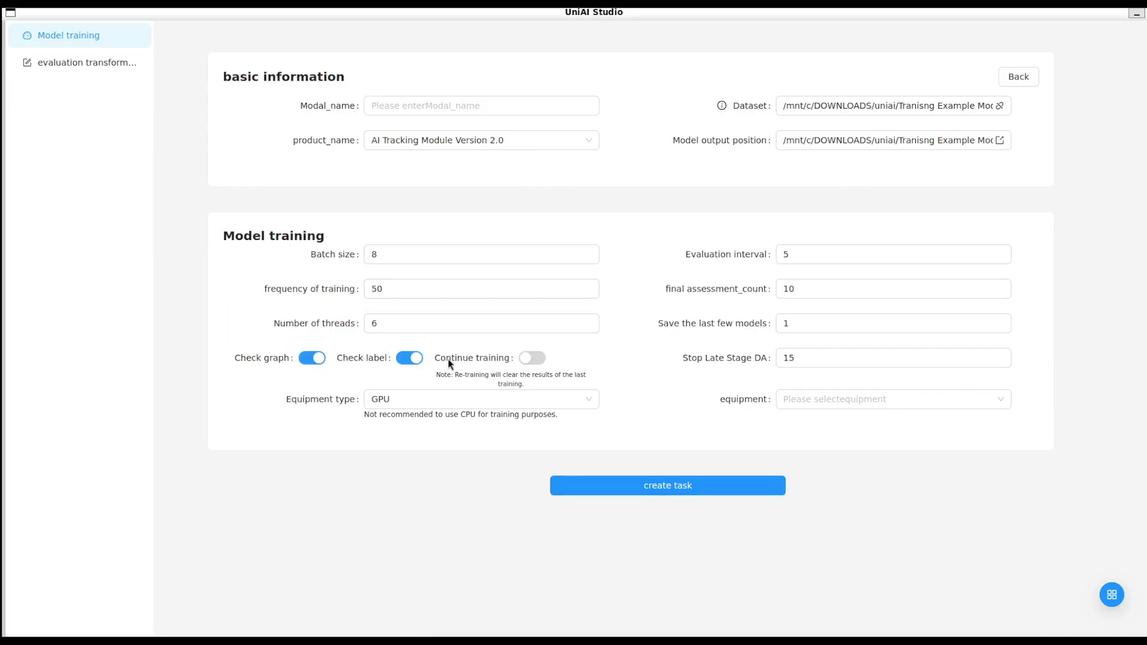
click(491, 401)
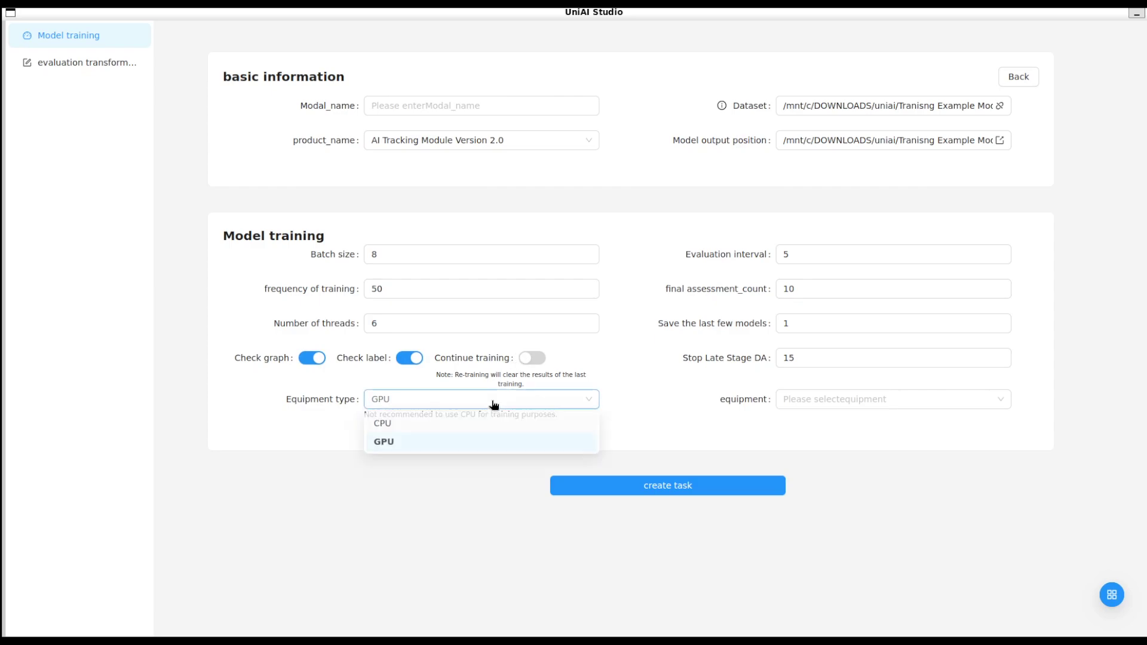
click(388, 447)
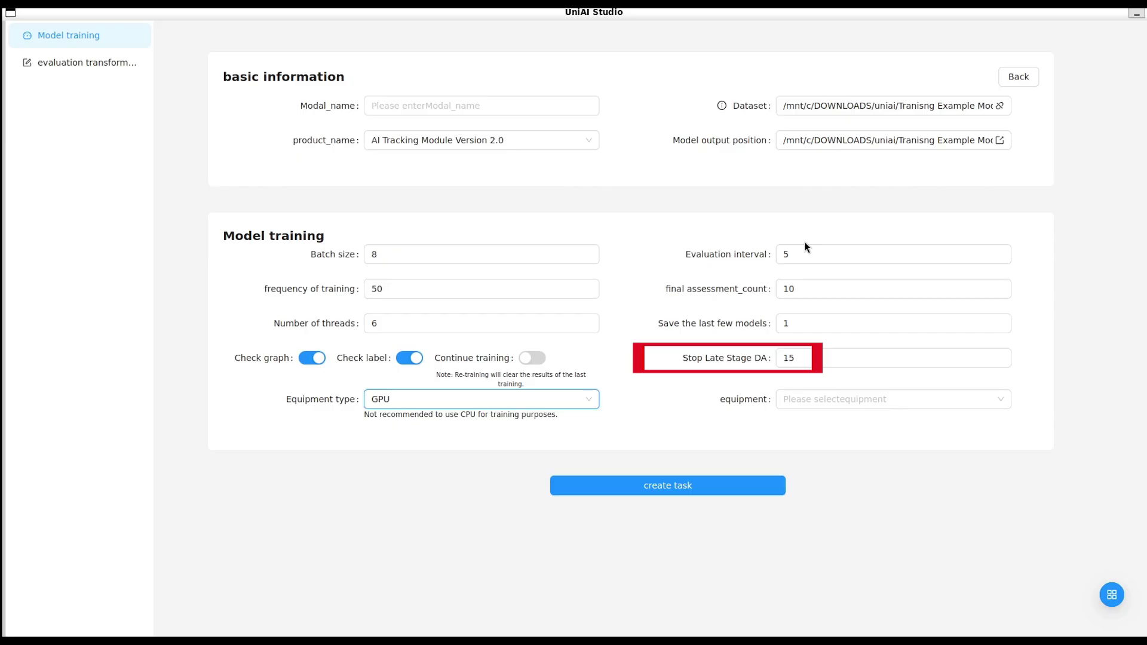
- Select NVIDIA GeForce RTX 3060 as the training equipment
click(804, 289)
click(810, 323)
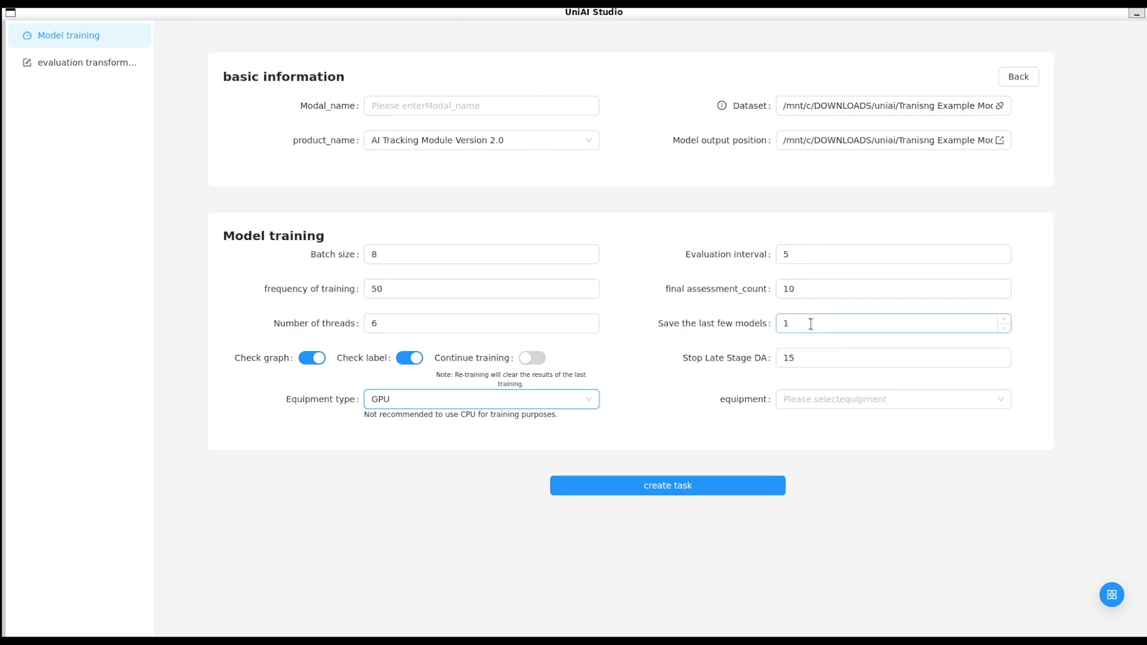
click(813, 399)
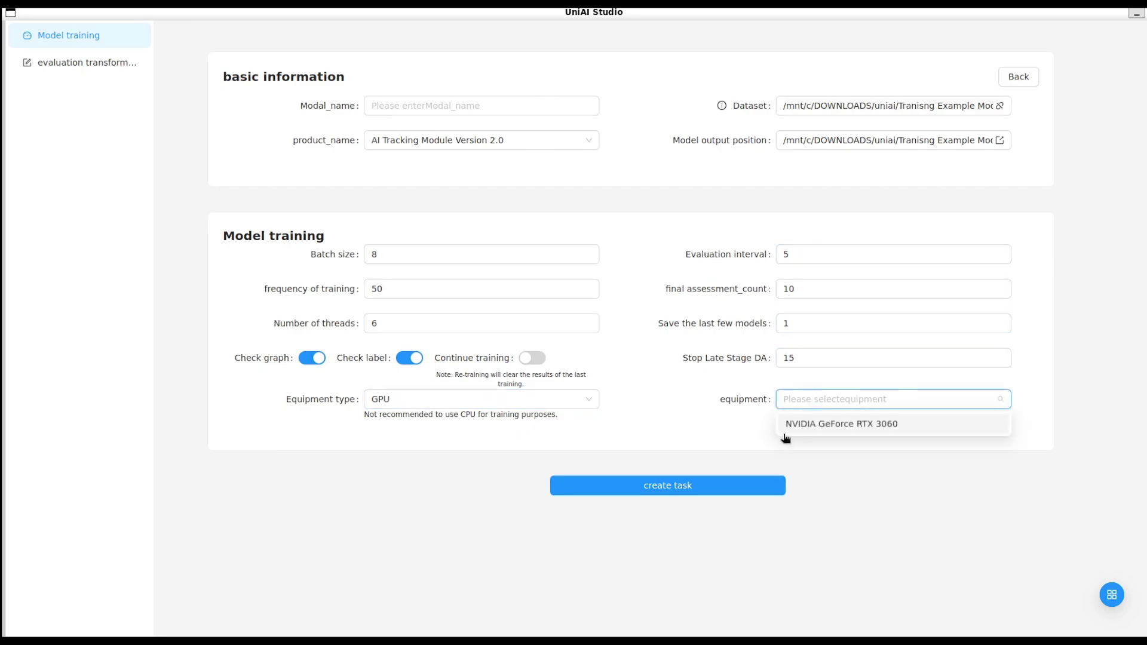
click(932, 435)
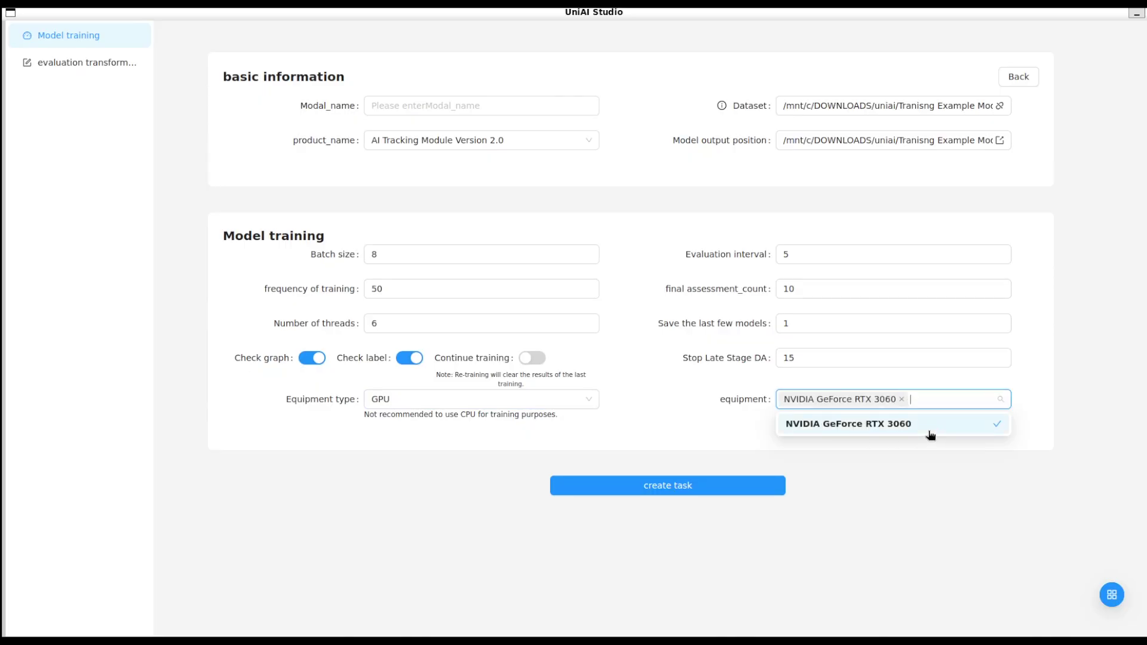
click(854, 467)
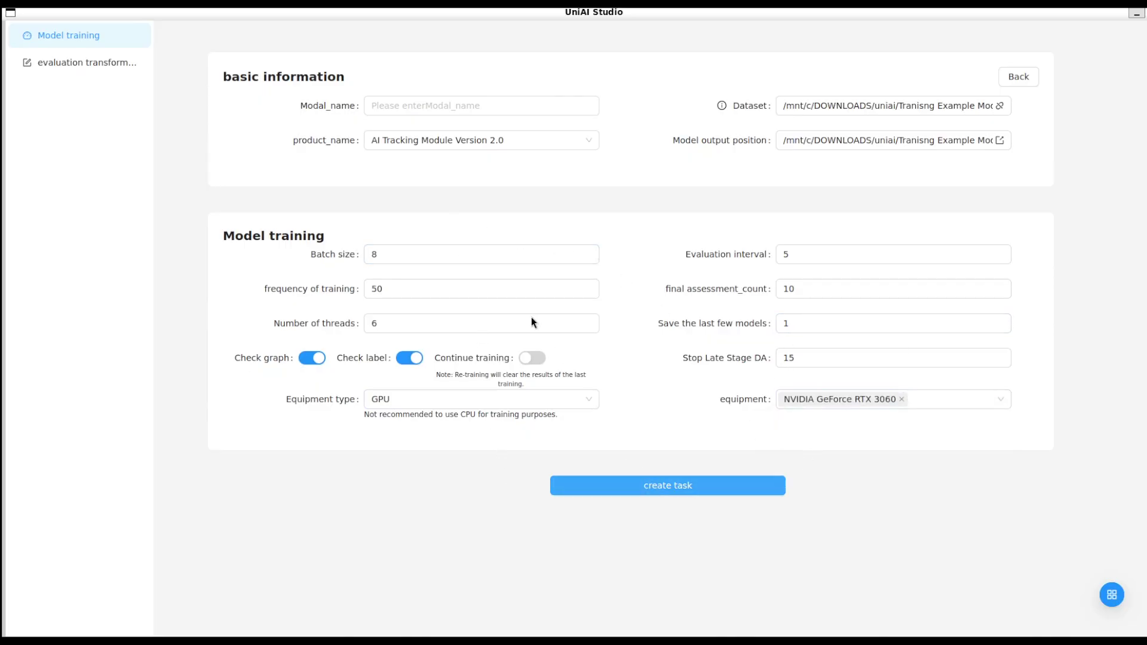
- Enter Red_Hat as the model name and create the training task
click(413, 106)
text(Re)
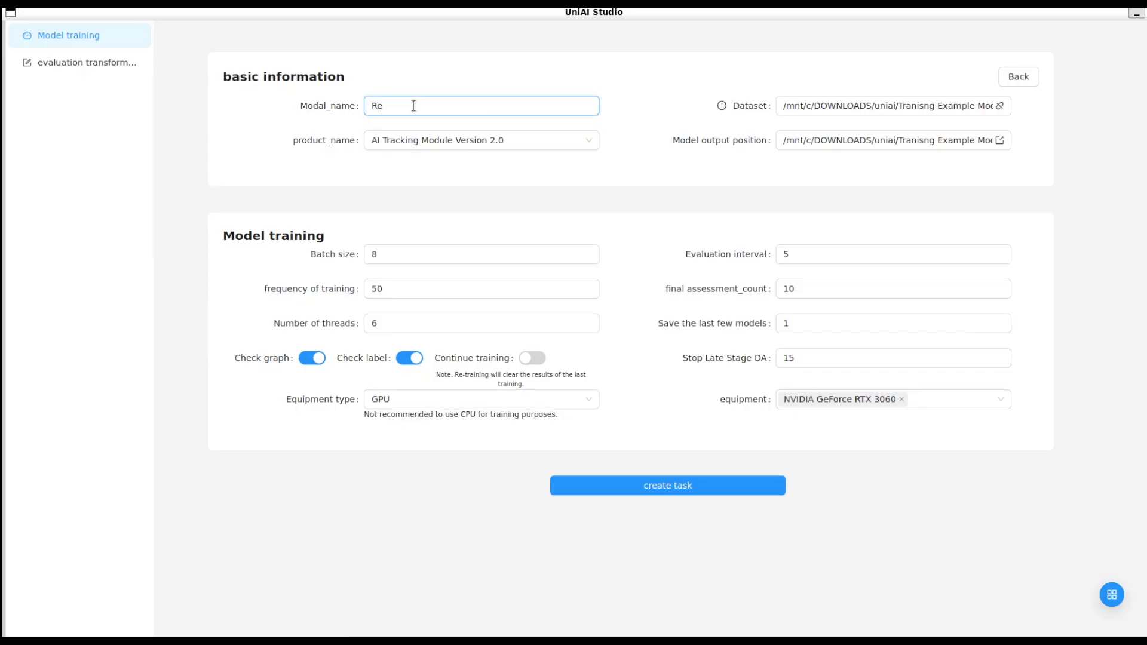
text(d_Hat)
click(359, 156)
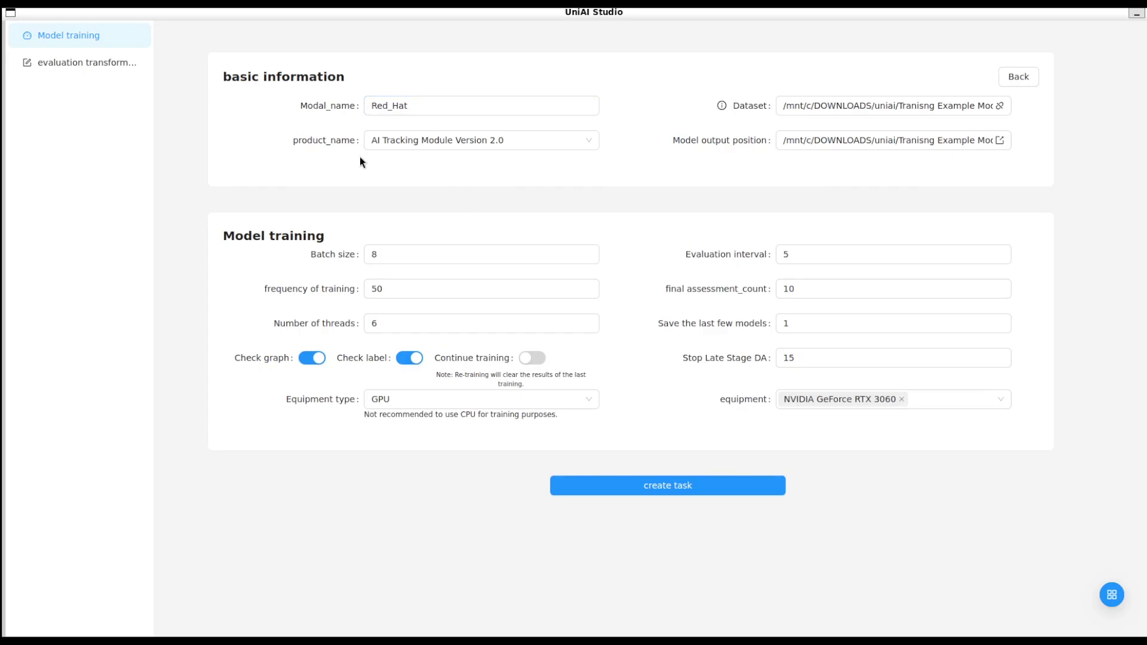
click(679, 486)
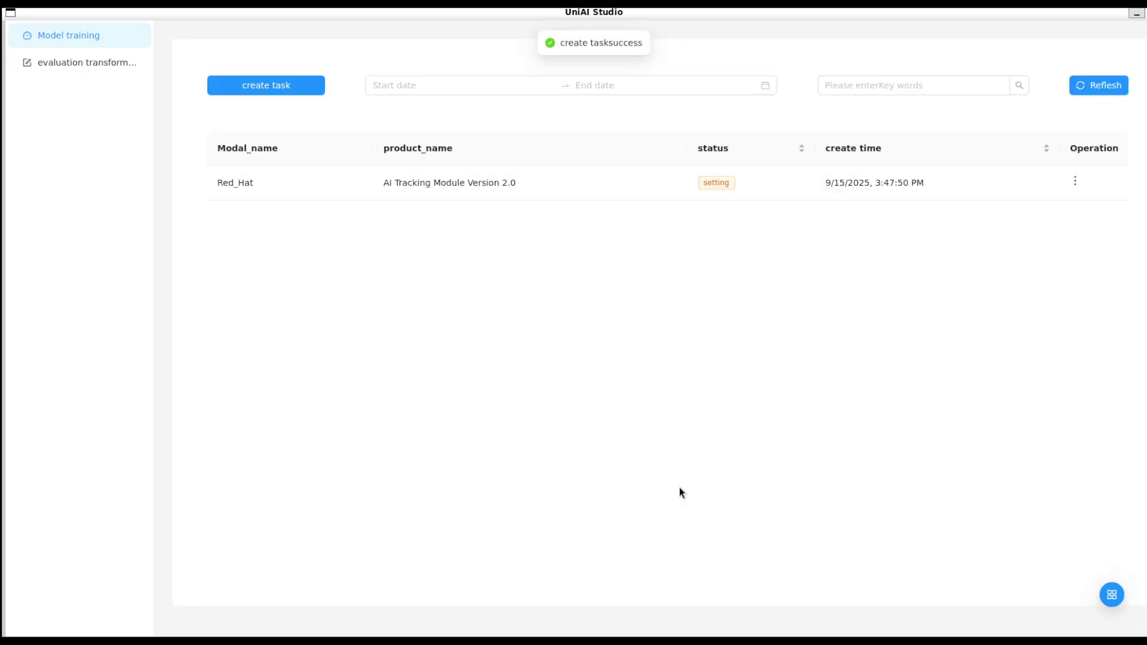
- Review the Red_Hat entry in the task list and start its training
drag(606, 43, 578, 123)
click(452, 217)
drag(396, 182, 931, 194)
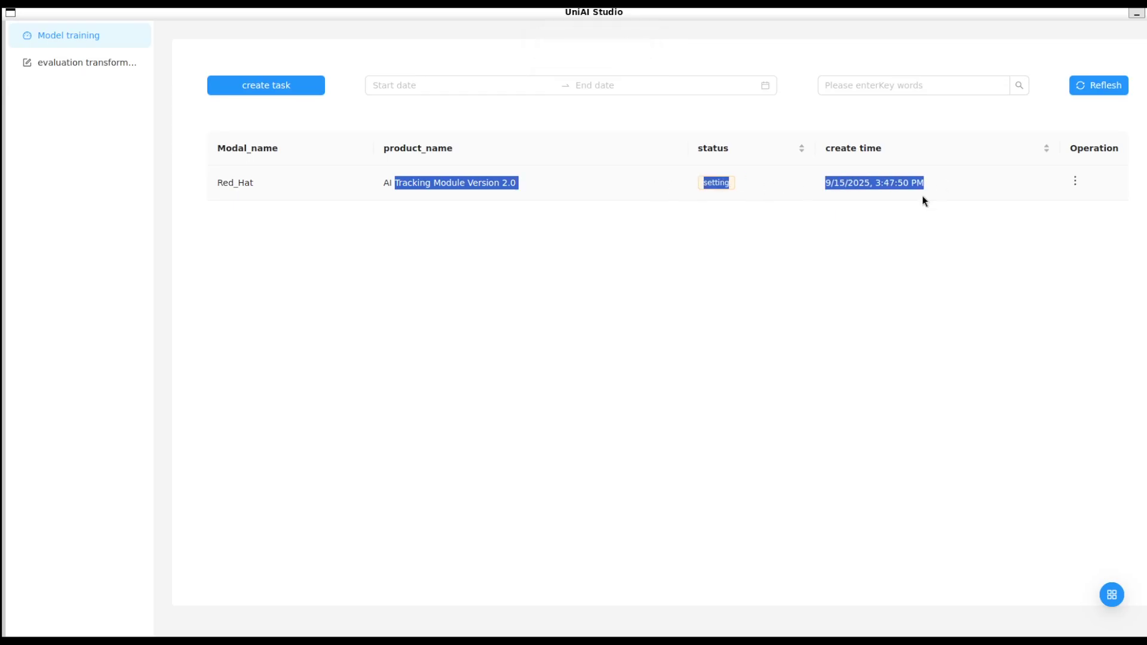
click(835, 266)
click(1075, 182)
click(1093, 204)
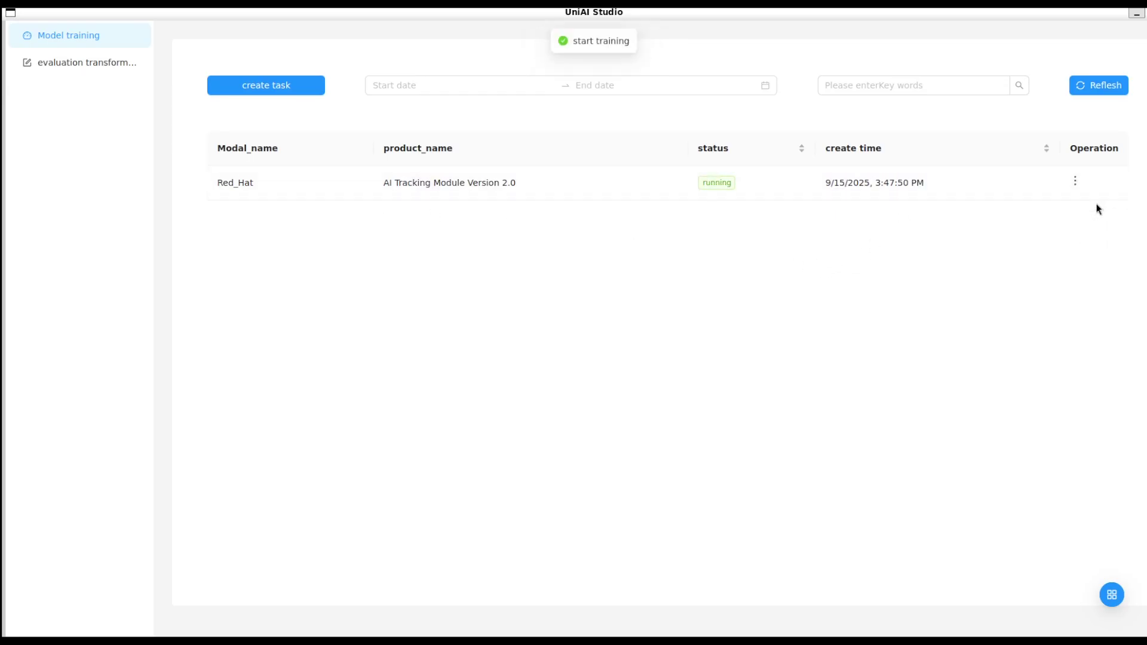
- Open the monitoring view of the Red_Hat task and examine the dataset checks and epoch progress in its training log
click(1074, 182)
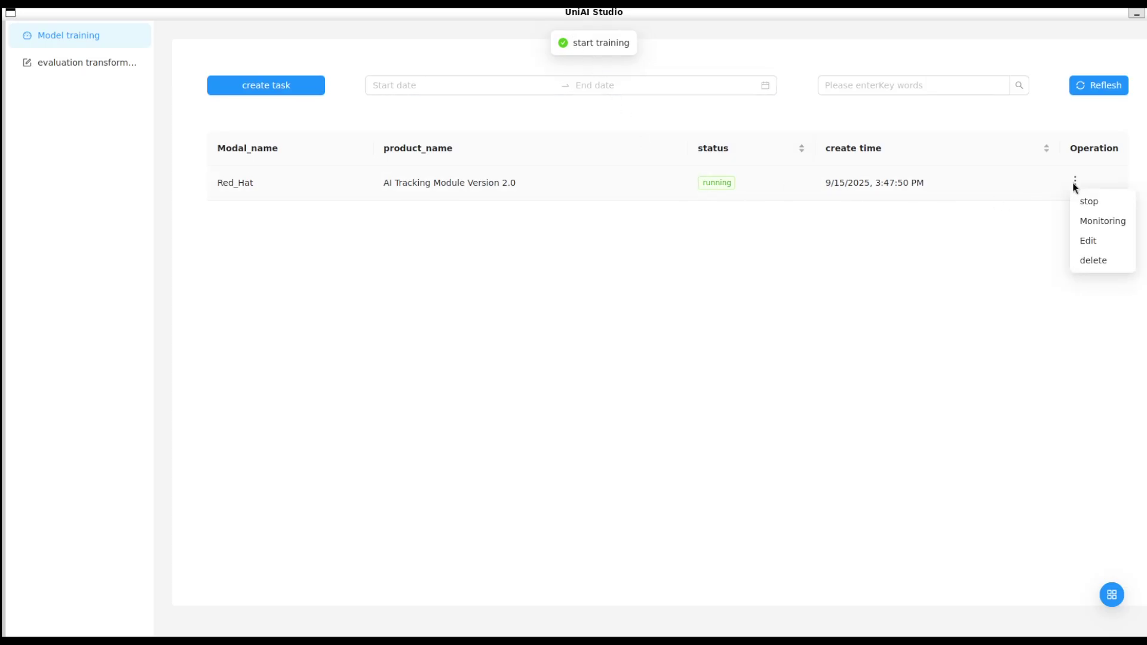
click(1085, 221)
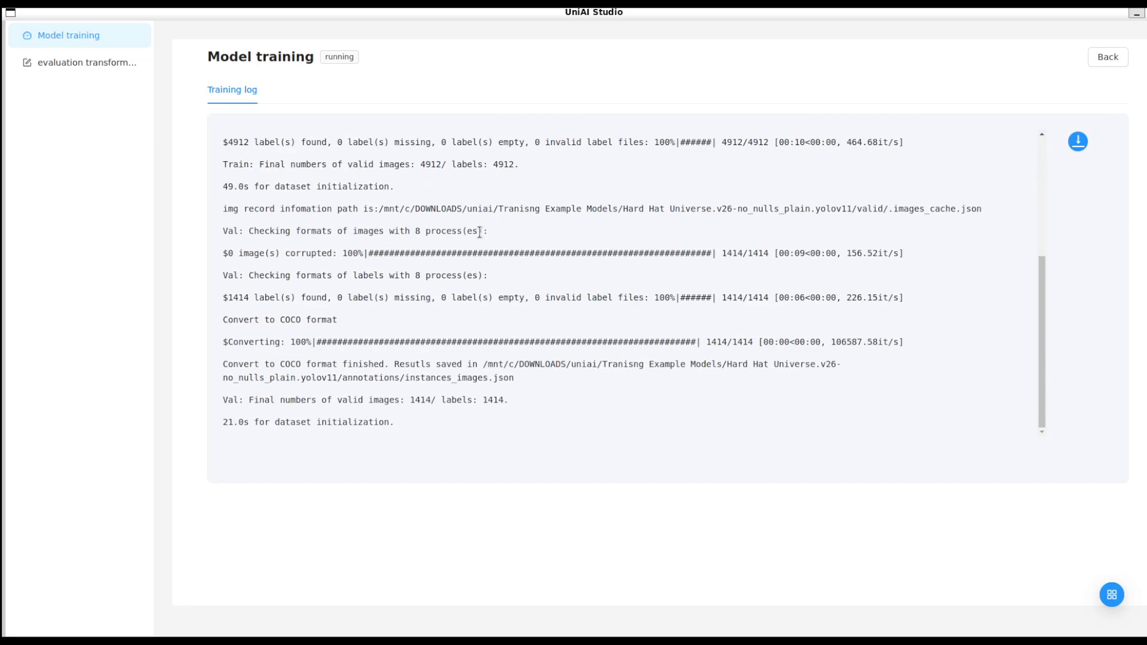
drag(245, 319, 496, 322)
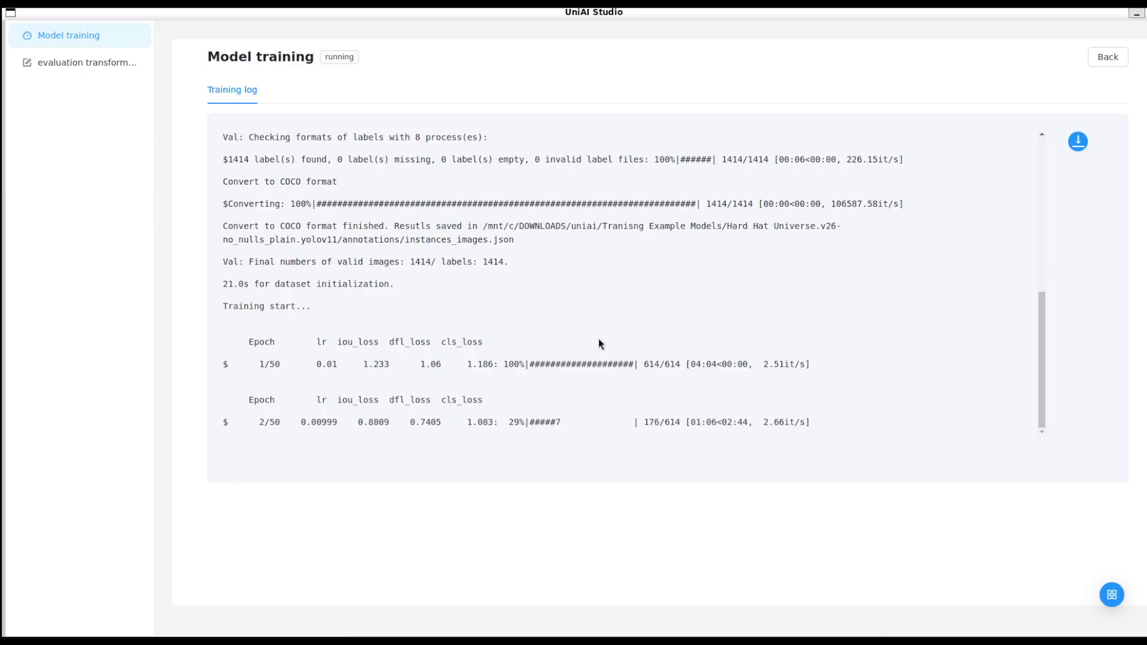
- Return to the task list and stop the Red_Hat training
click(1108, 57)
click(1073, 182)
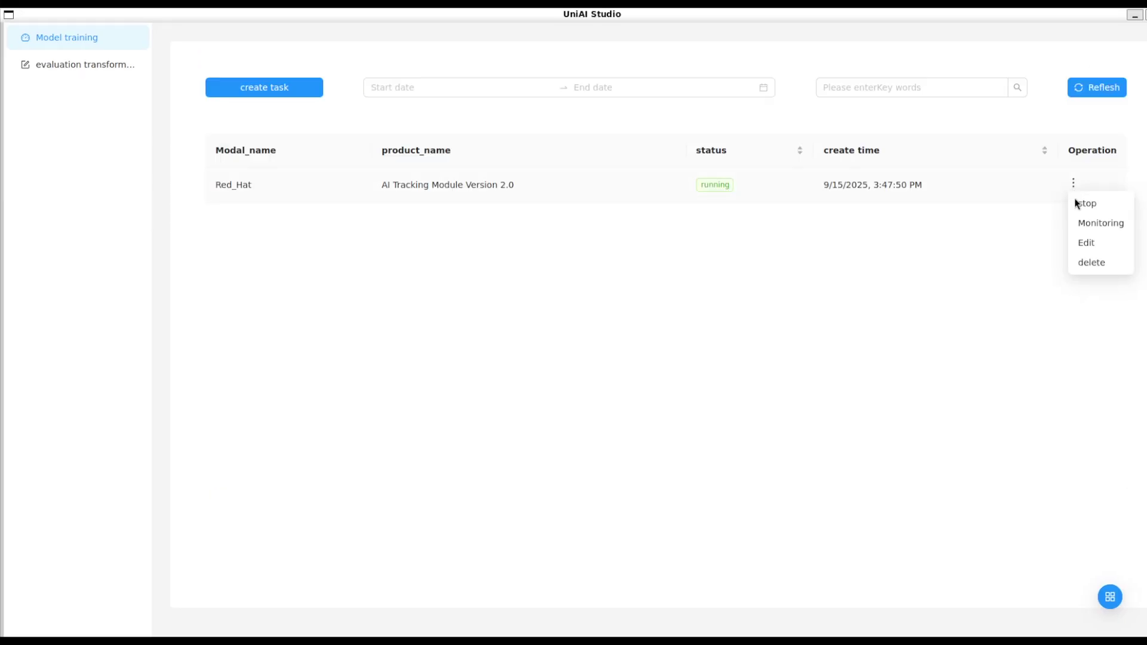
click(1086, 209)
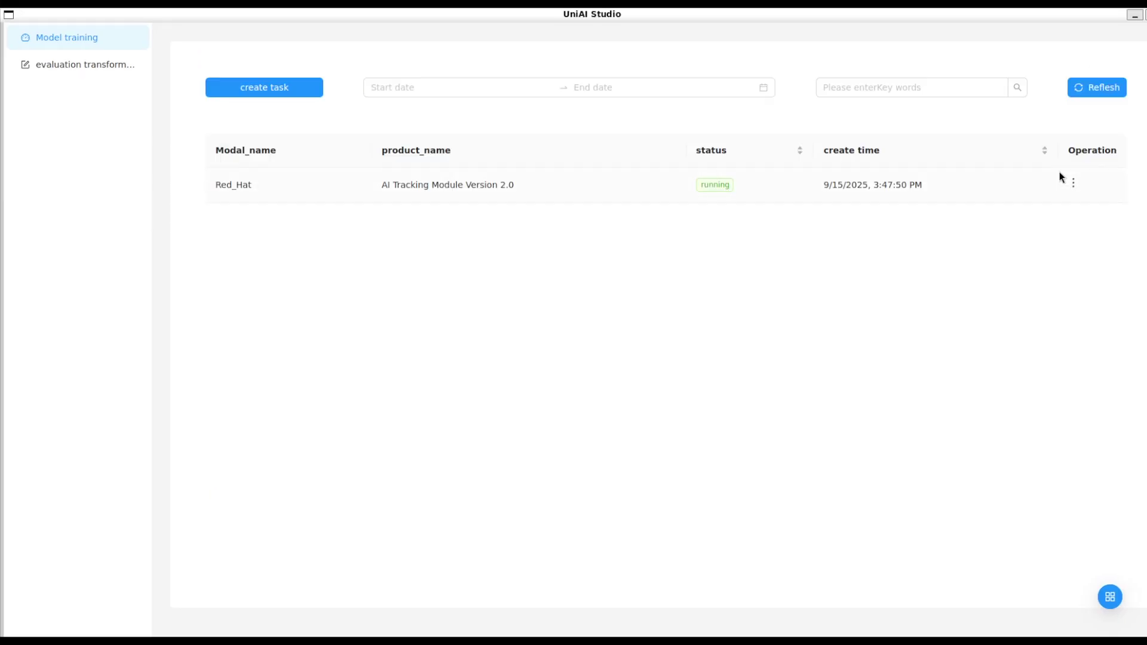
- Edit the Red_Hat task to enable Continue training and save the task
click(1075, 184)
click(1081, 244)
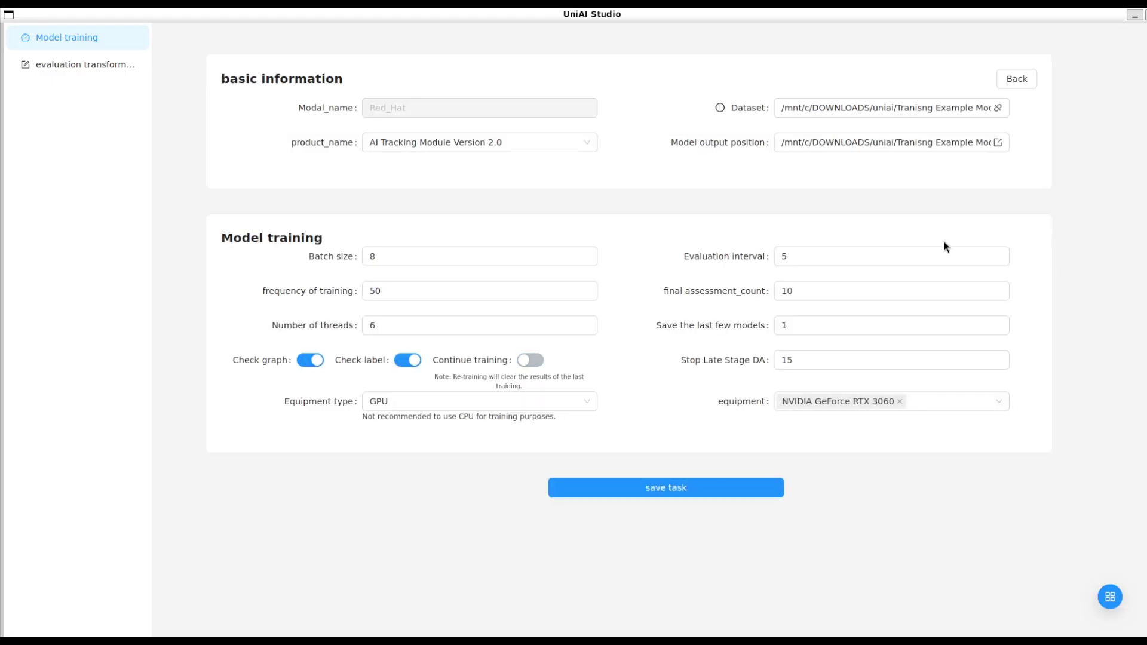
click(525, 362)
click(663, 489)
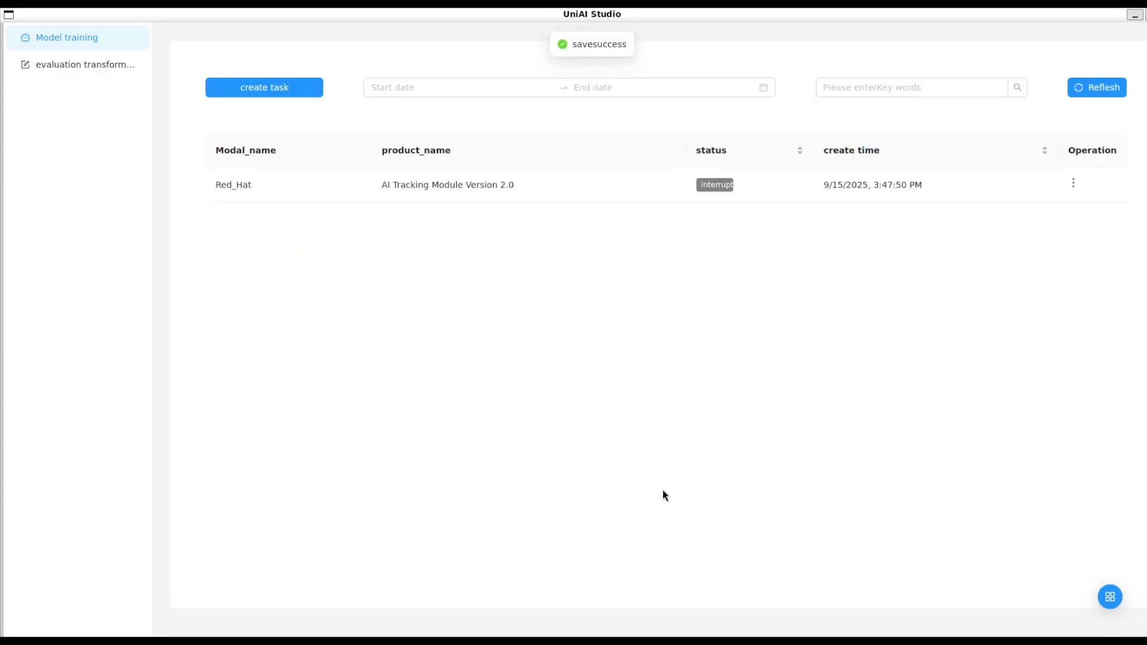
- Restart the Red_Hat training and open its monitoring view to examine the checkpoint and arguments in the training log
click(1072, 183)
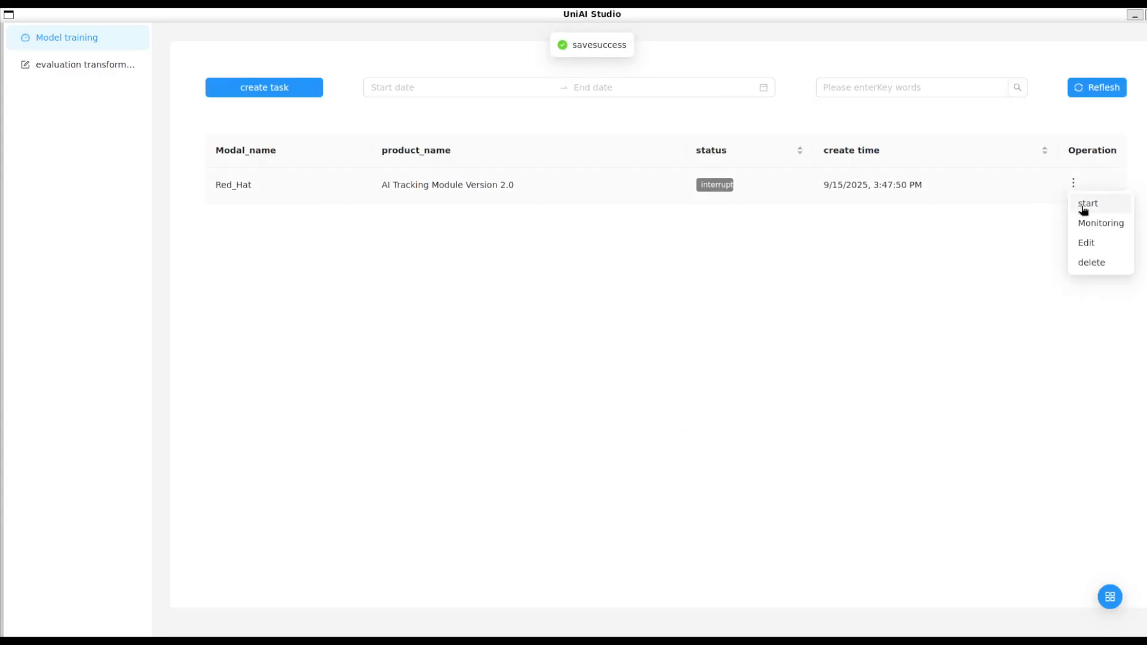
click(1084, 206)
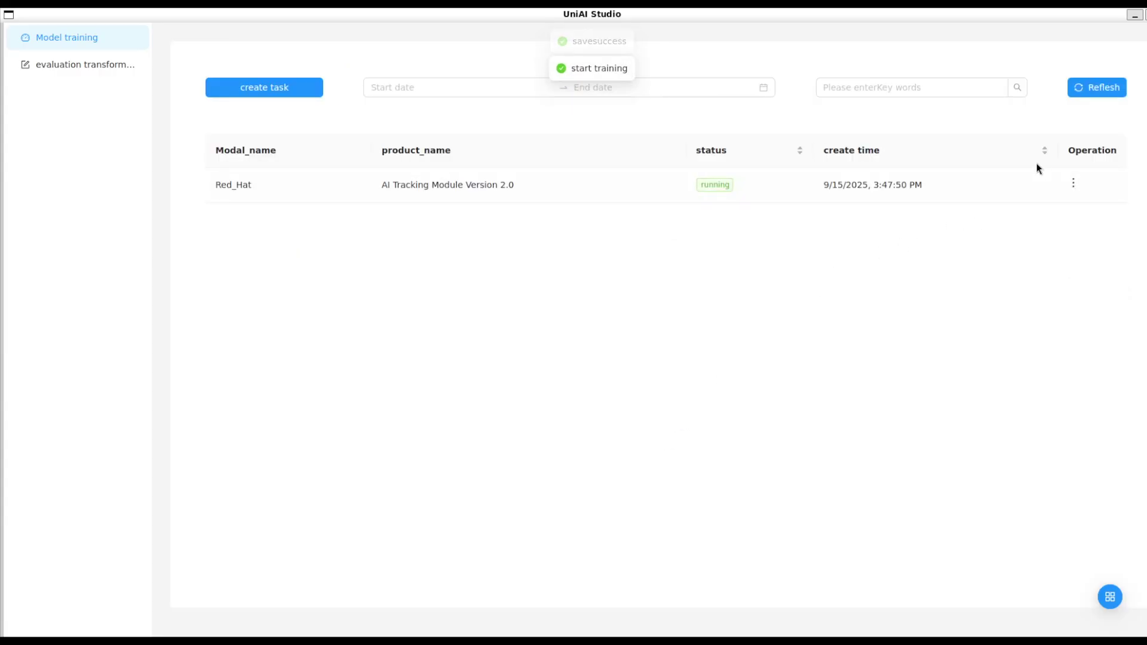
click(1075, 184)
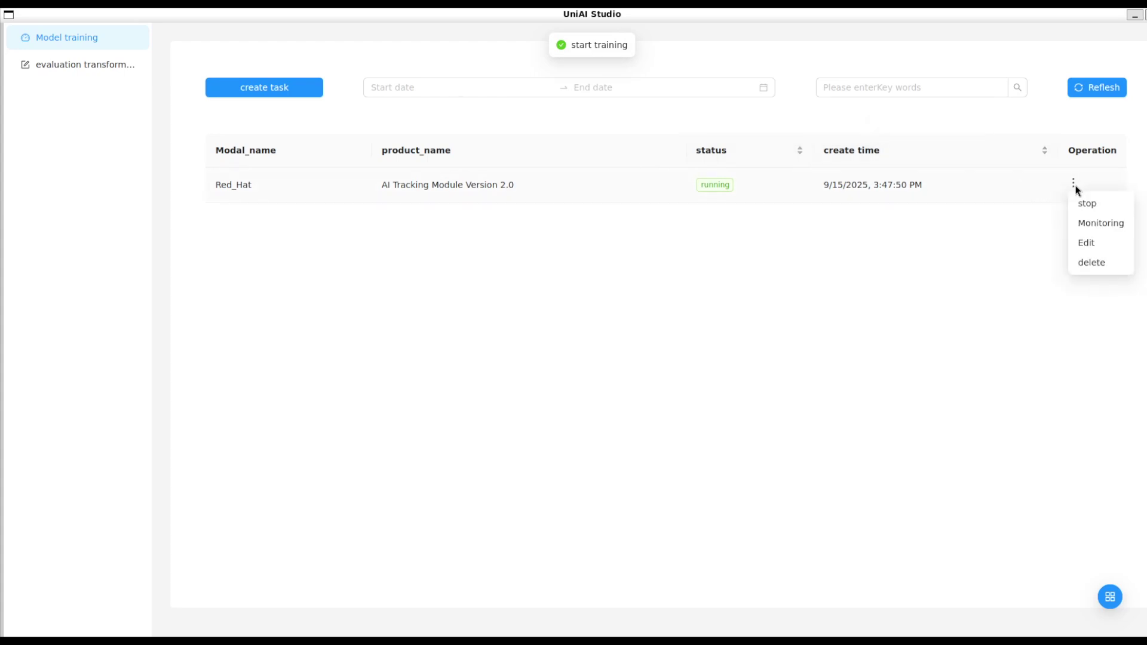
click(1085, 223)
drag(220, 147, 625, 251)
click(639, 317)
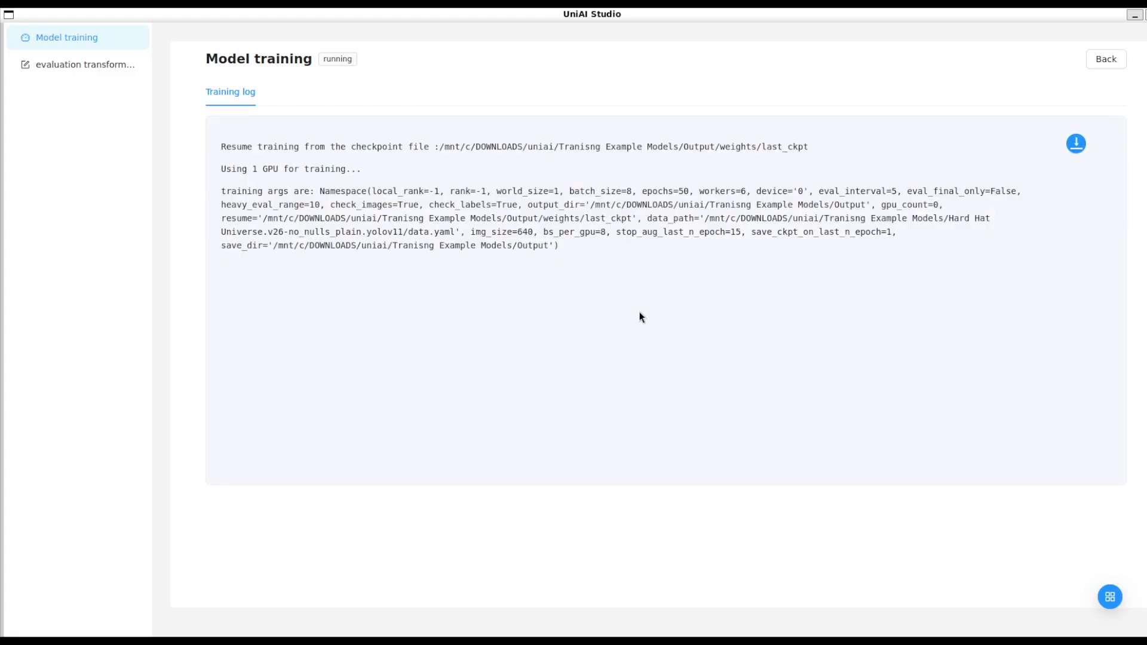